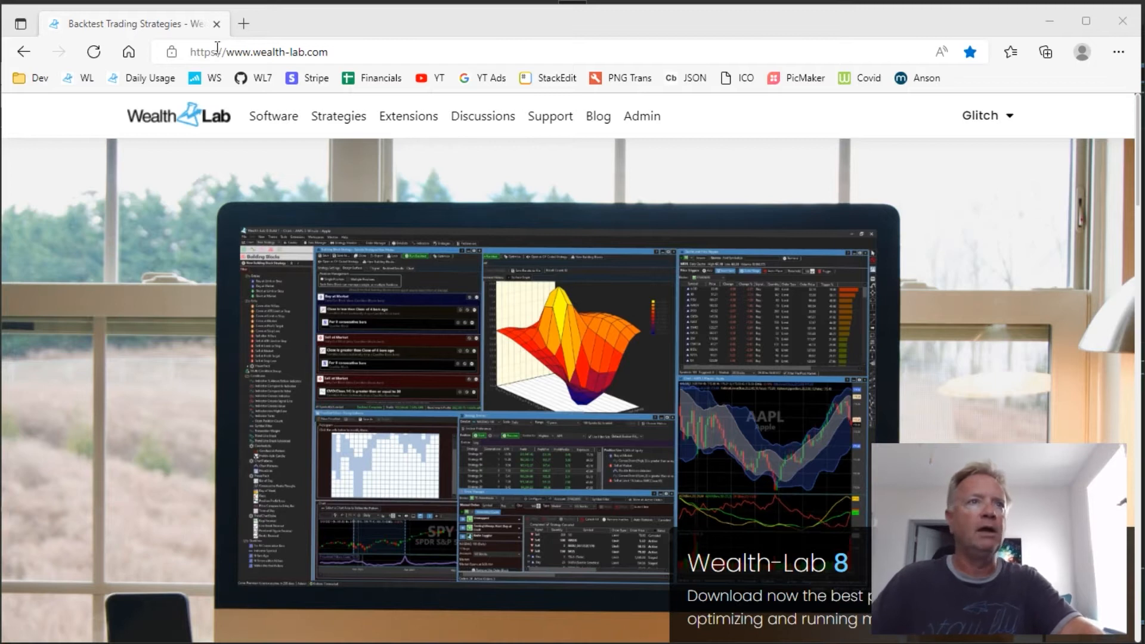
Open the details page of the Chart Patterns extension from the Wealth-Lab site's extensions listing
click(421, 118)
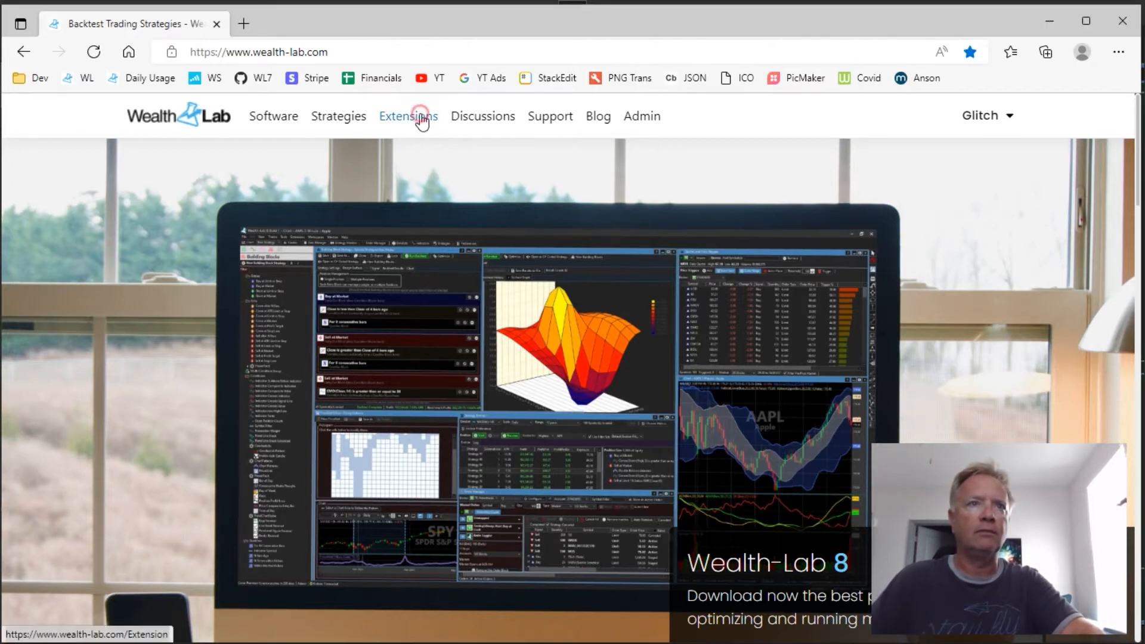
scroll(638, 255, down, 4)
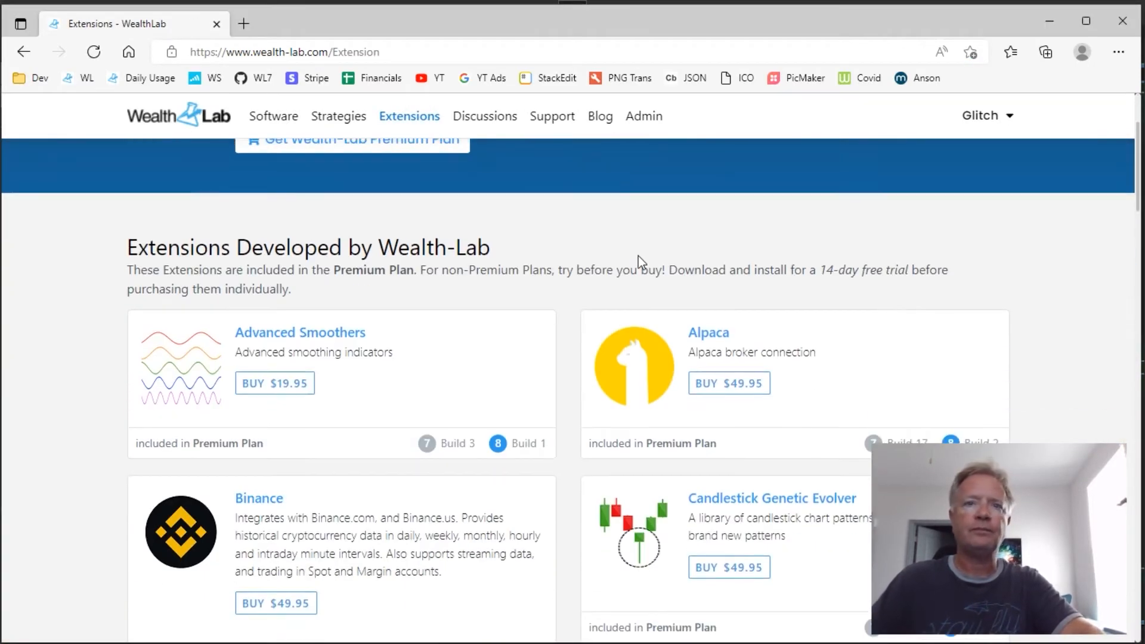
scroll(638, 257, down, 4)
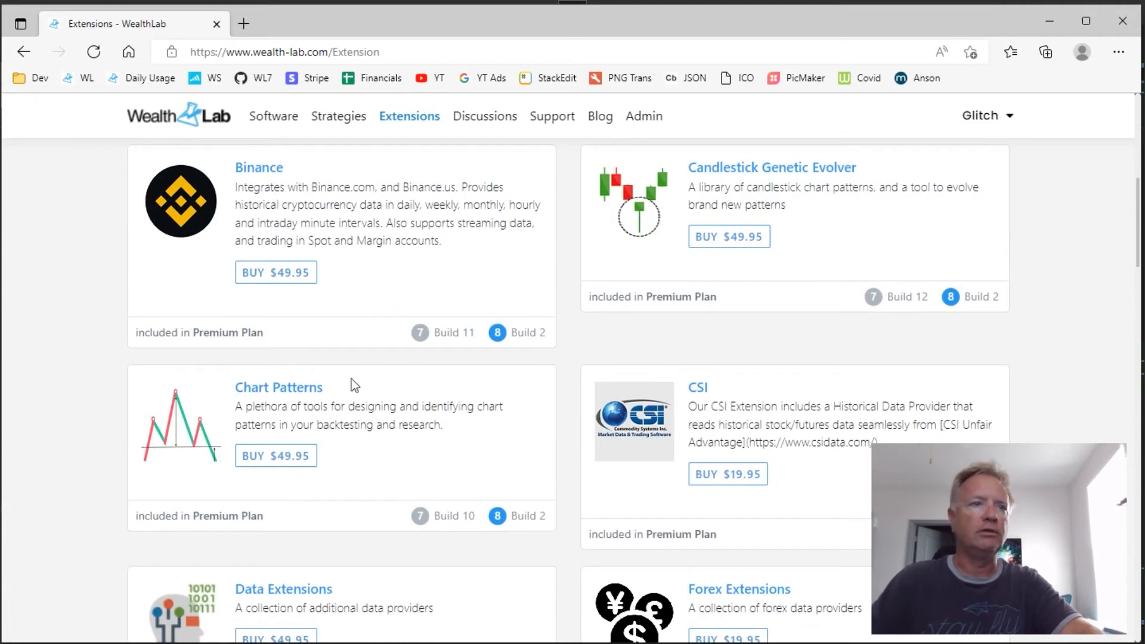
click(289, 389)
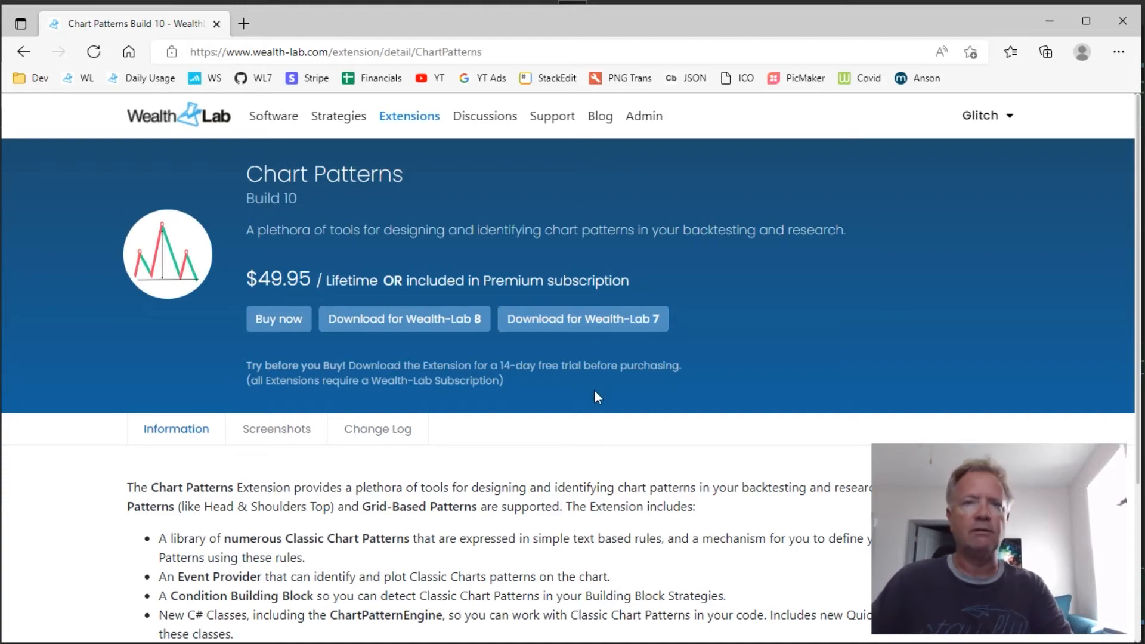
Switch to Wealth-Lab 8, create a new chart and widen its window to show more bars
key(alt+Tab)
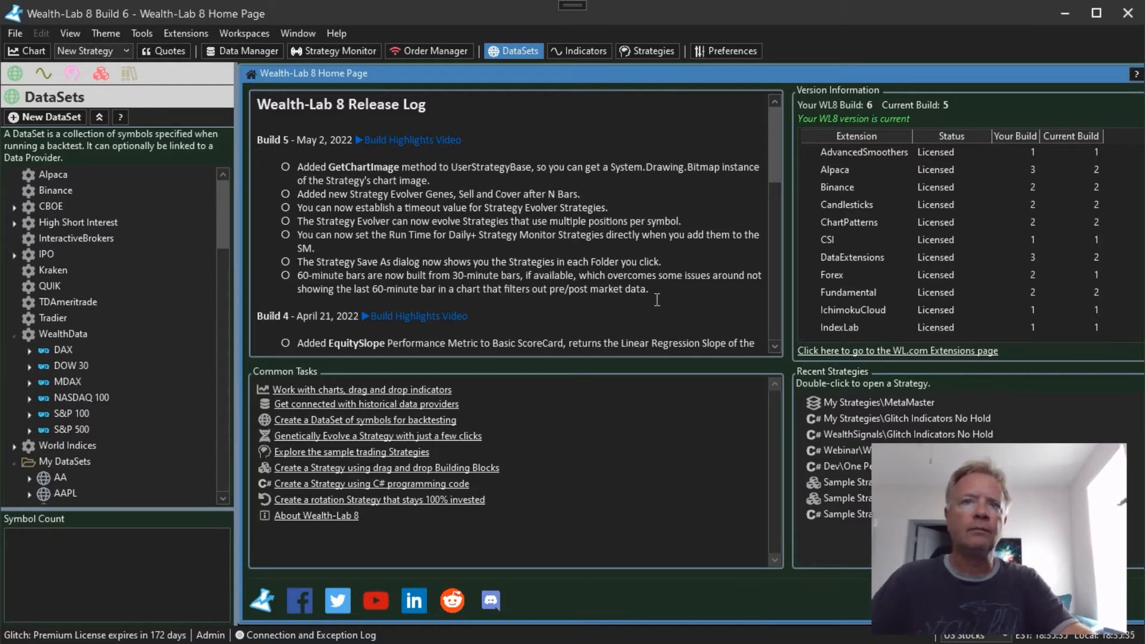
click(27, 51)
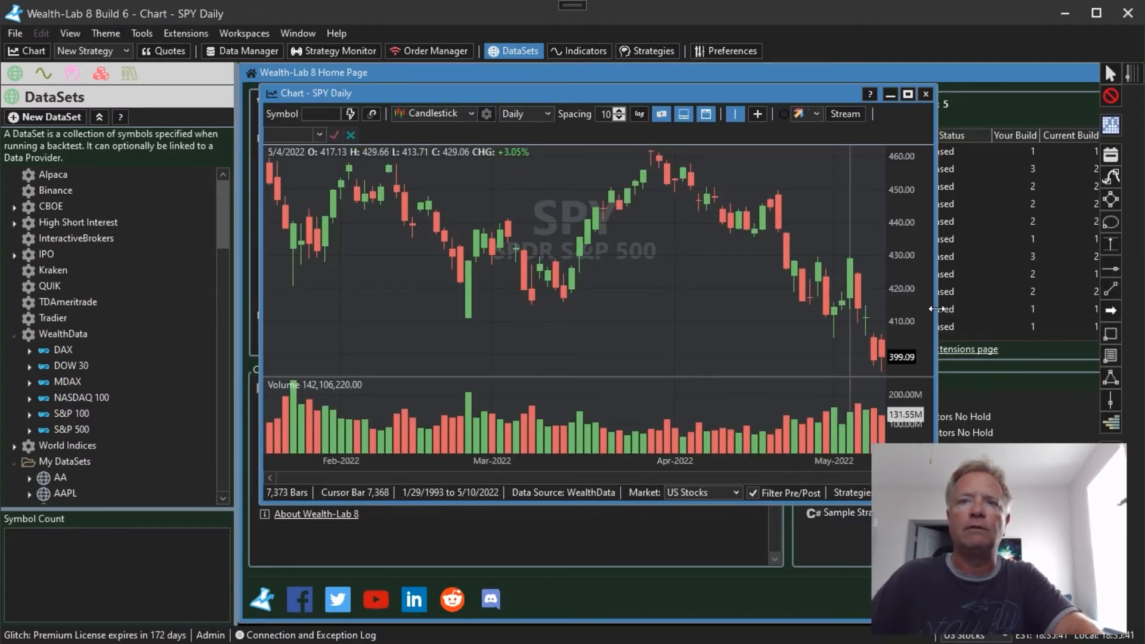
drag(934, 306, 1099, 320)
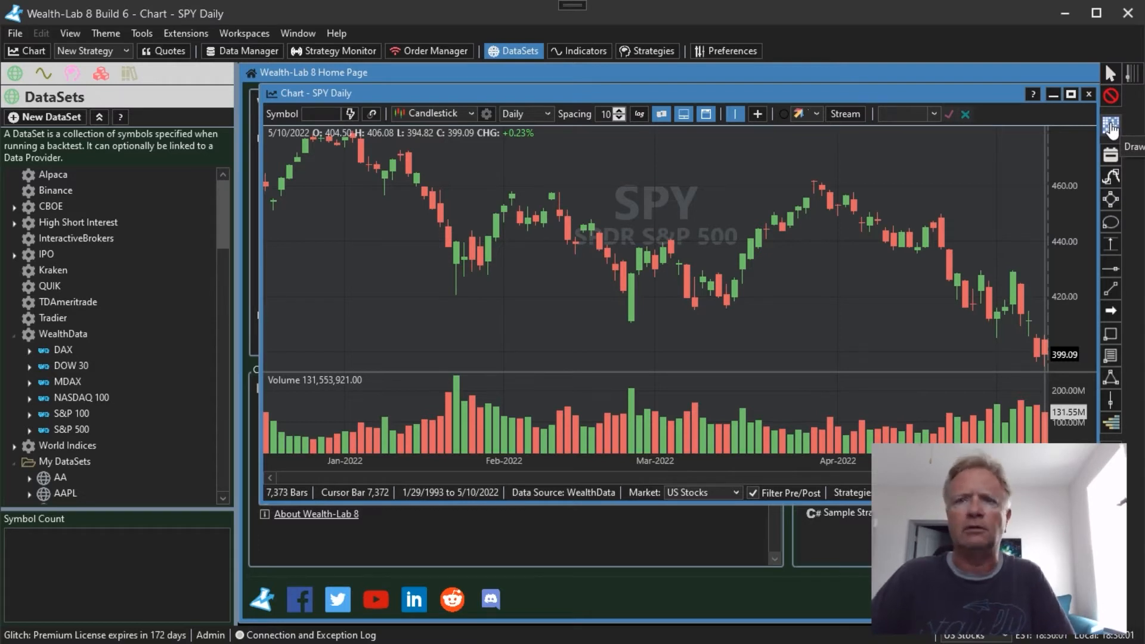
Draw a PriceGrid selection over the SPY bars from 2/2/2022 to about 2/24/2022 and save the pattern as Decline
click(1112, 129)
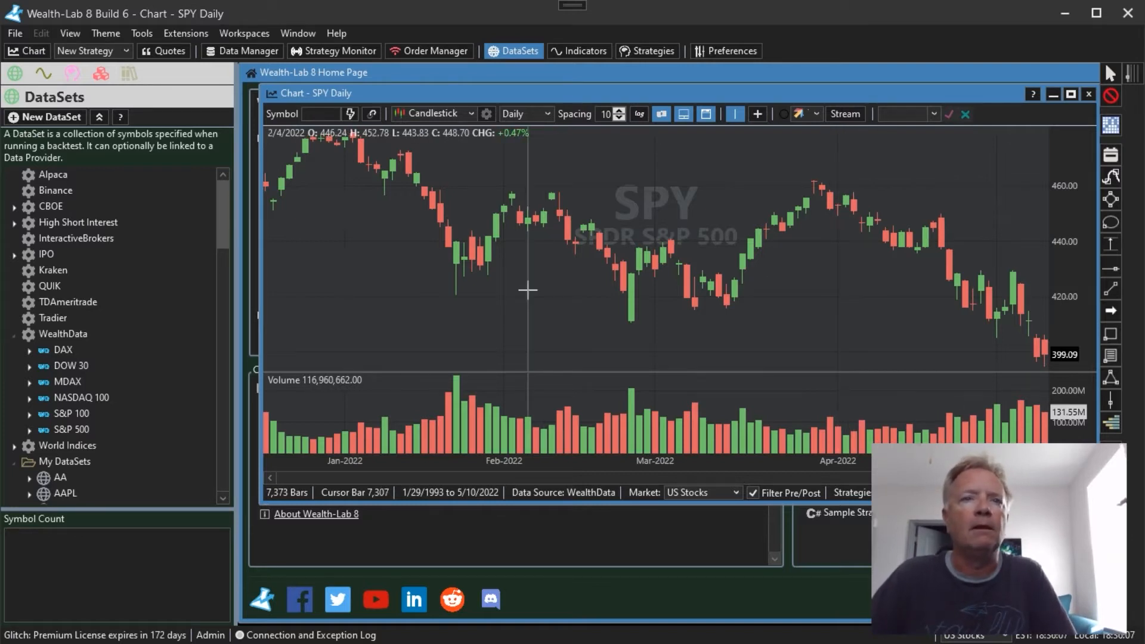
drag(512, 221, 628, 289)
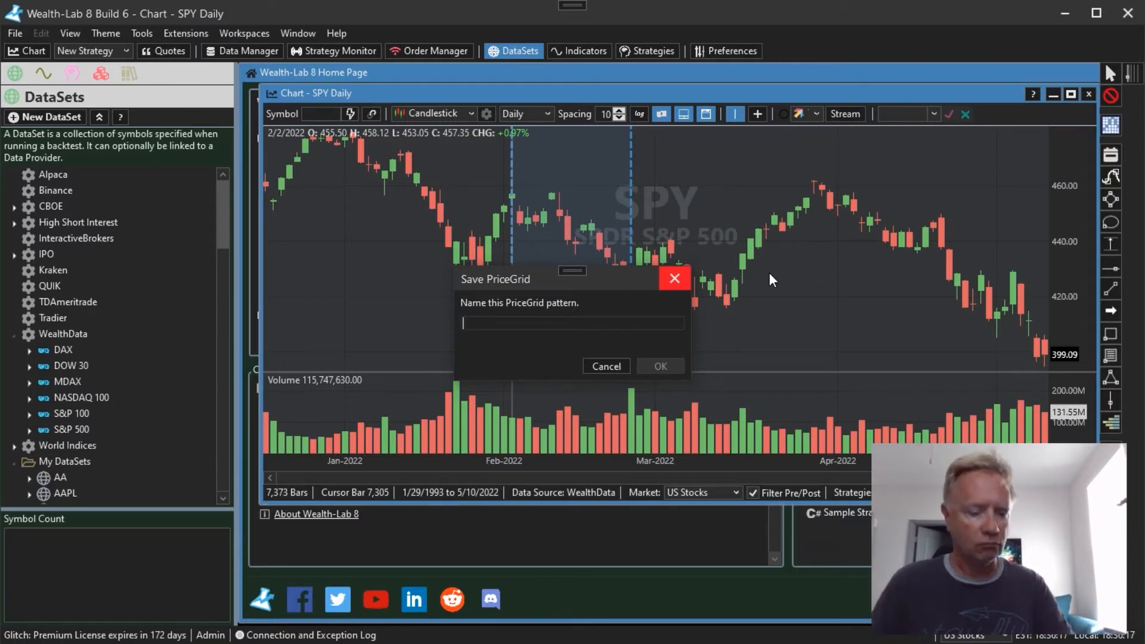
text(De)
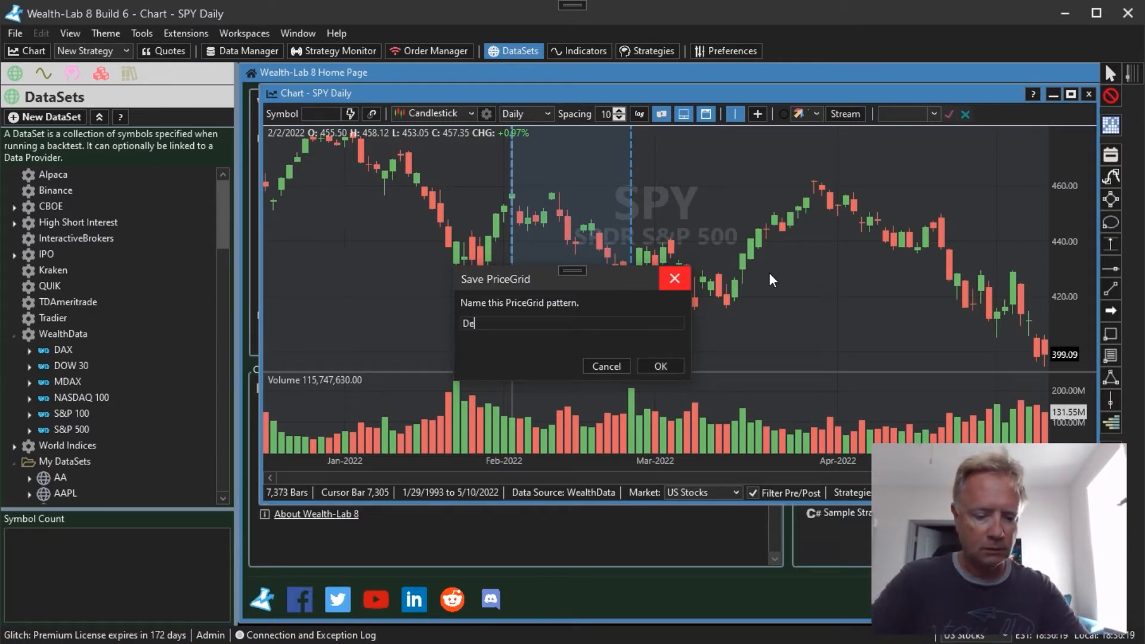
text(cline)
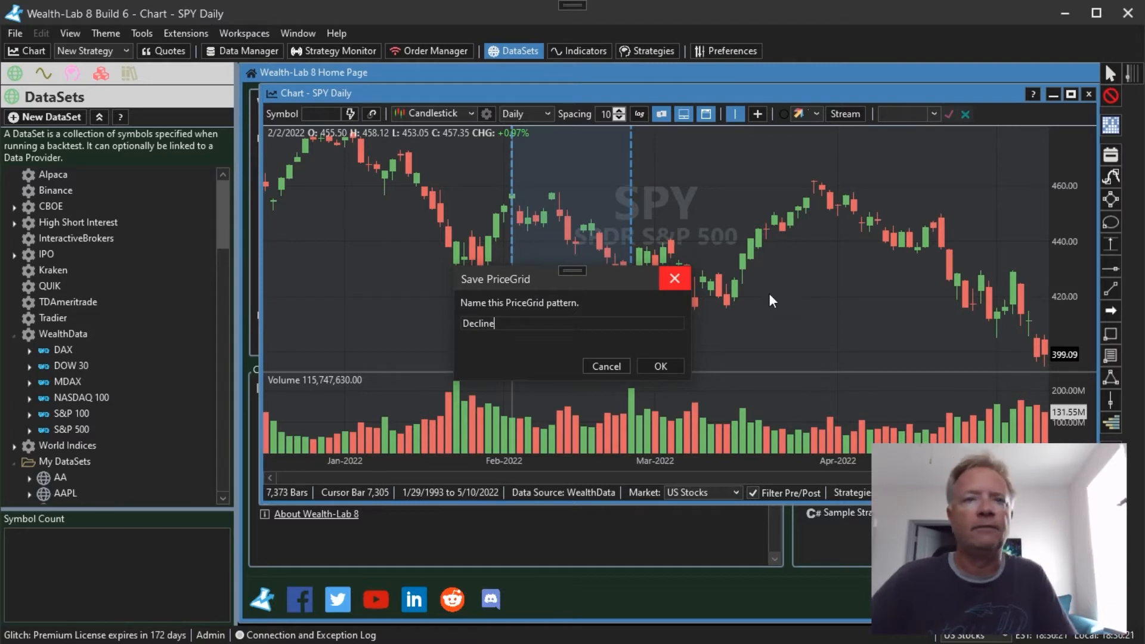
click(668, 365)
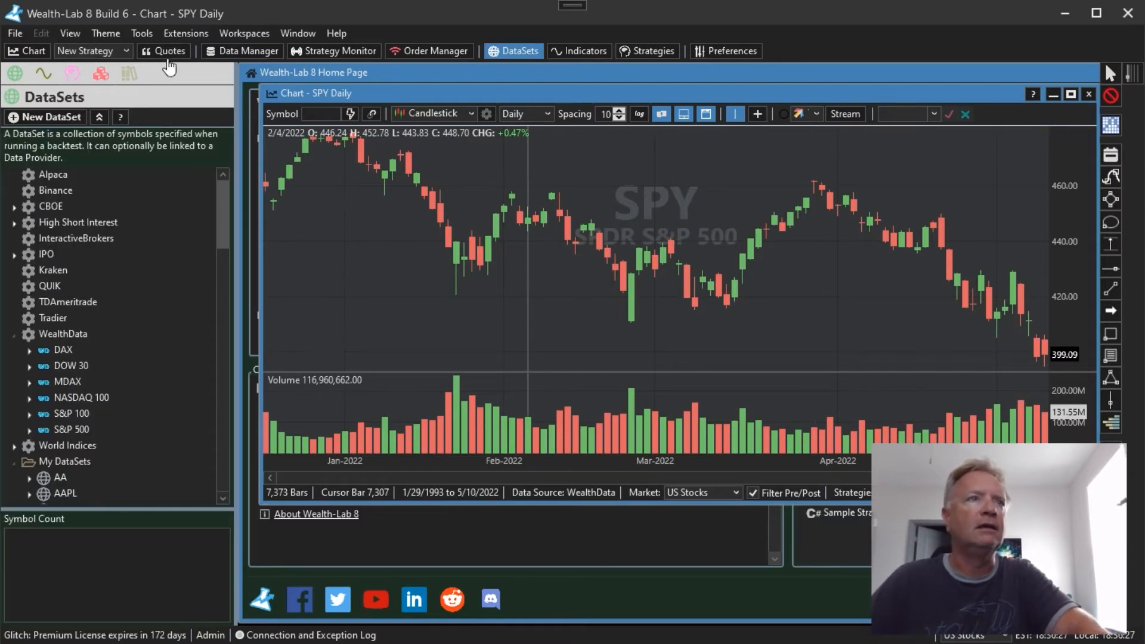
Bring up the PriceGrid Editor, maximize its window and load the Decline pattern
click(184, 31)
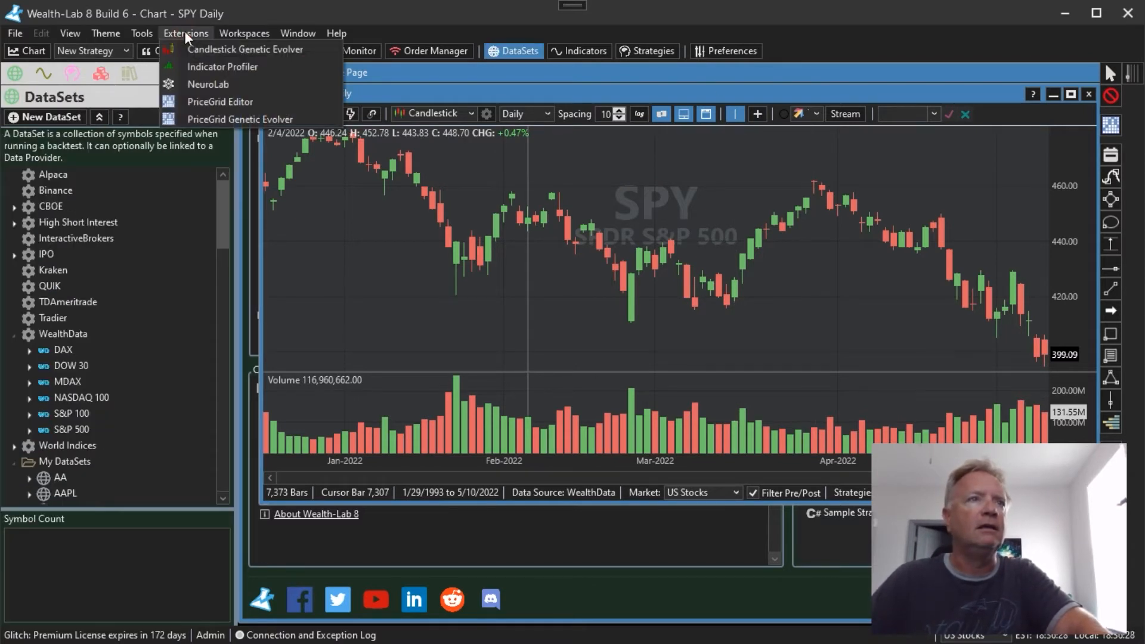
click(227, 100)
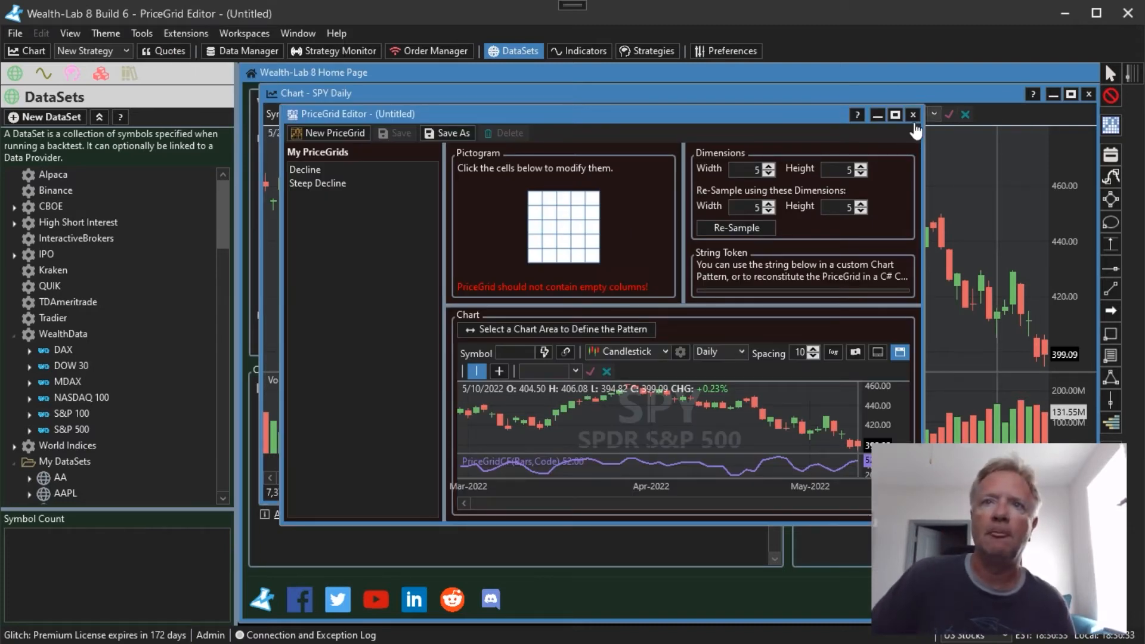
click(892, 119)
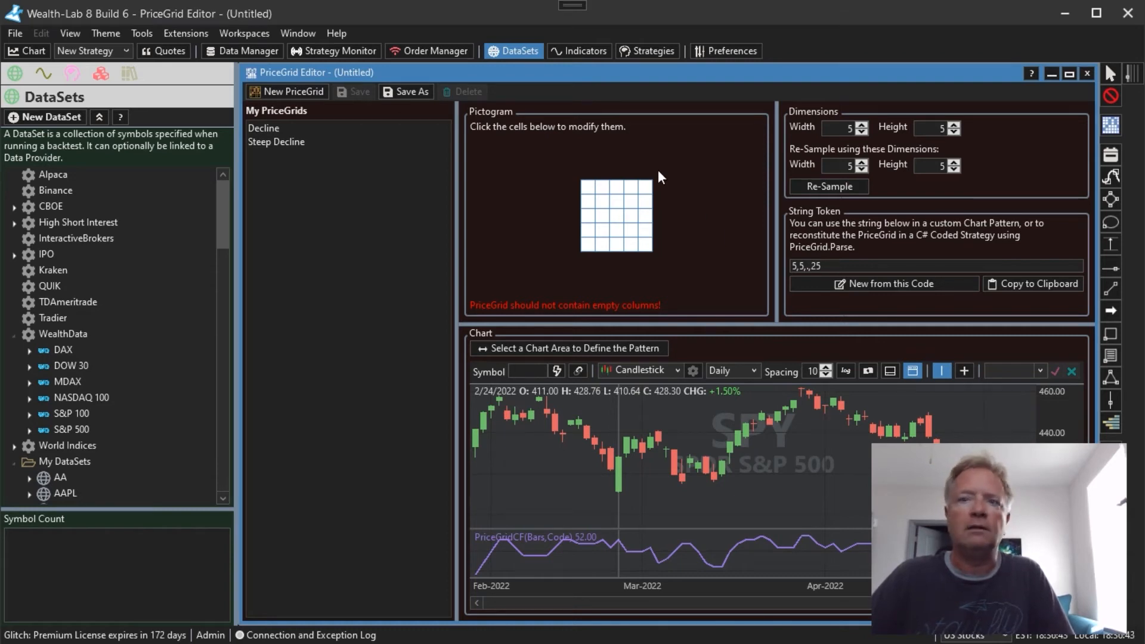
click(281, 127)
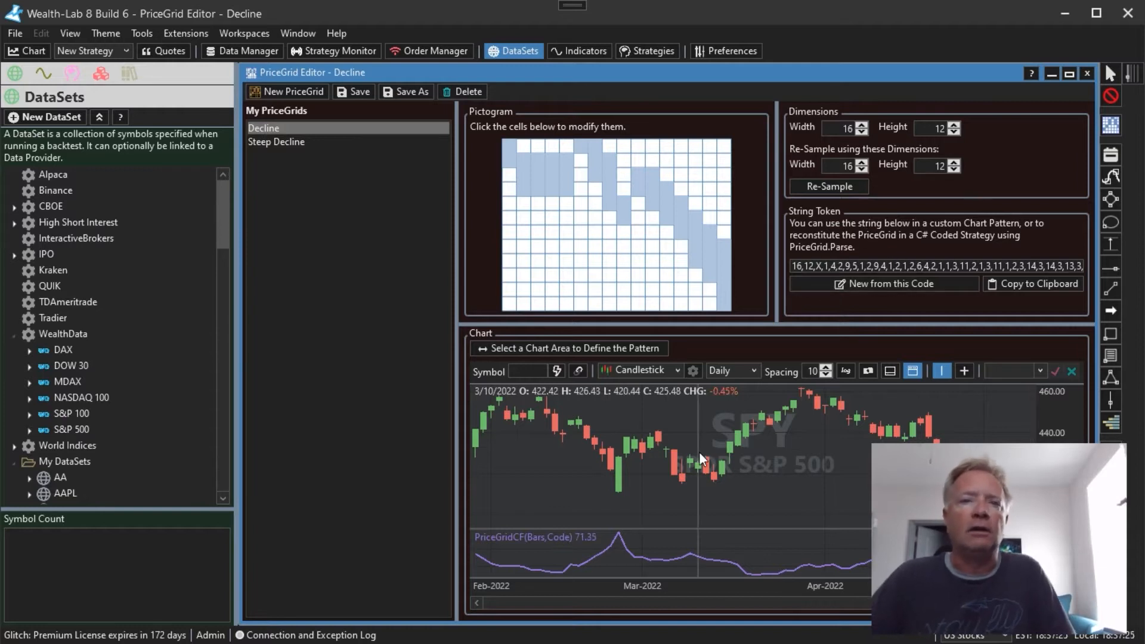
Toggle individual pictogram cells along the falling band, filling two empty cells beside it
click(620, 189)
click(620, 189)
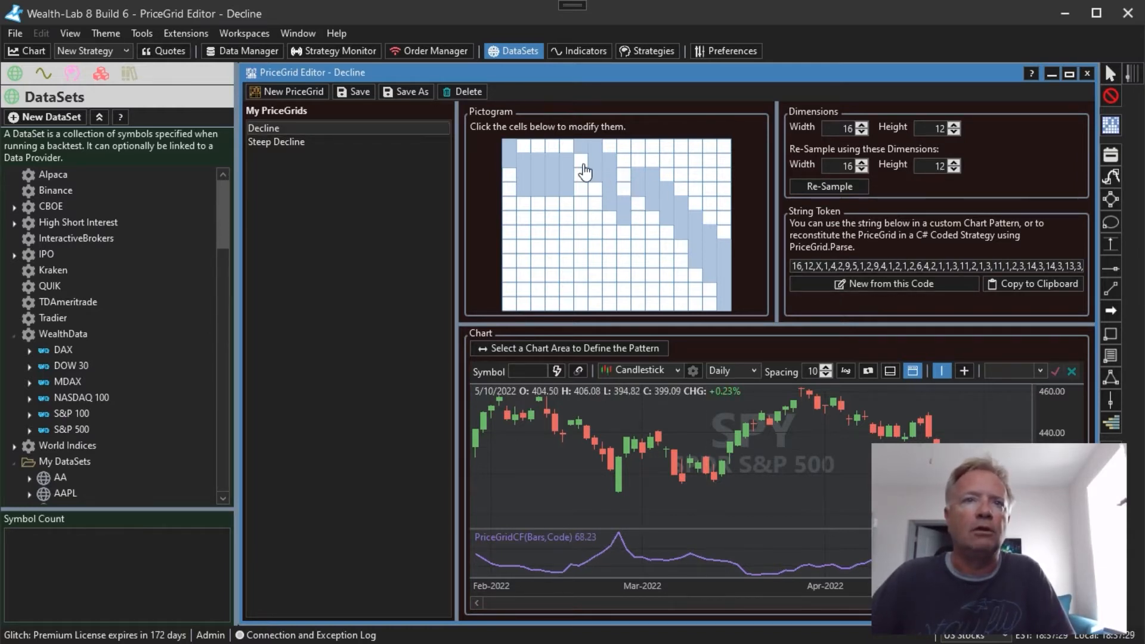
click(580, 161)
click(623, 189)
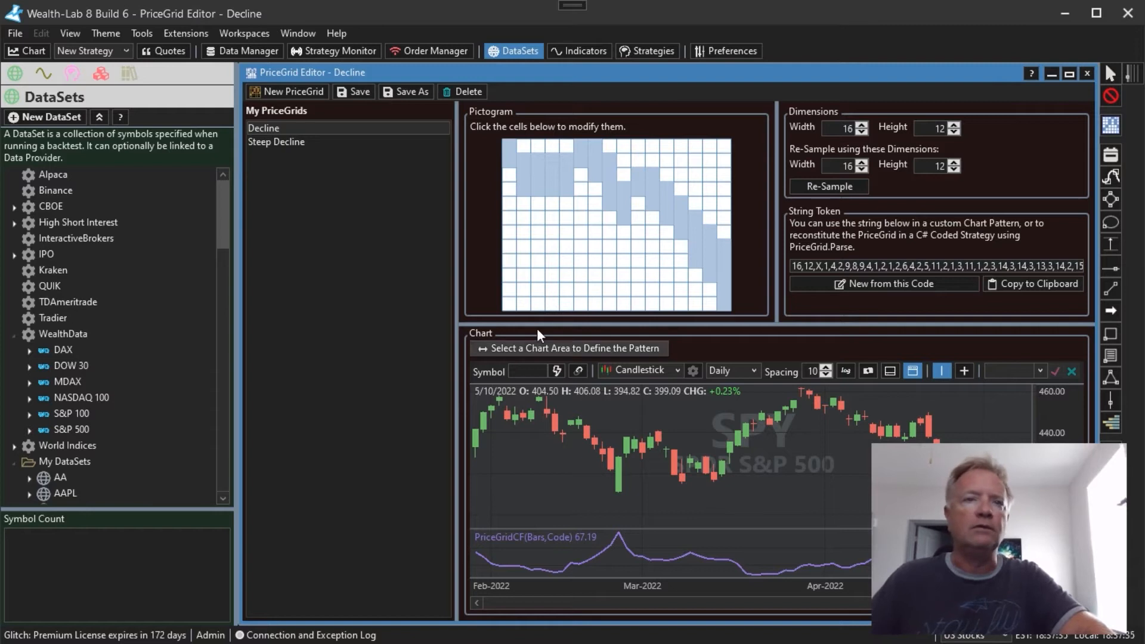
Redefine the Decline pattern from the SPY chart area between about 2/10/2022 and 3/9/2022, dismissing the selector's properties unchanged
click(532, 348)
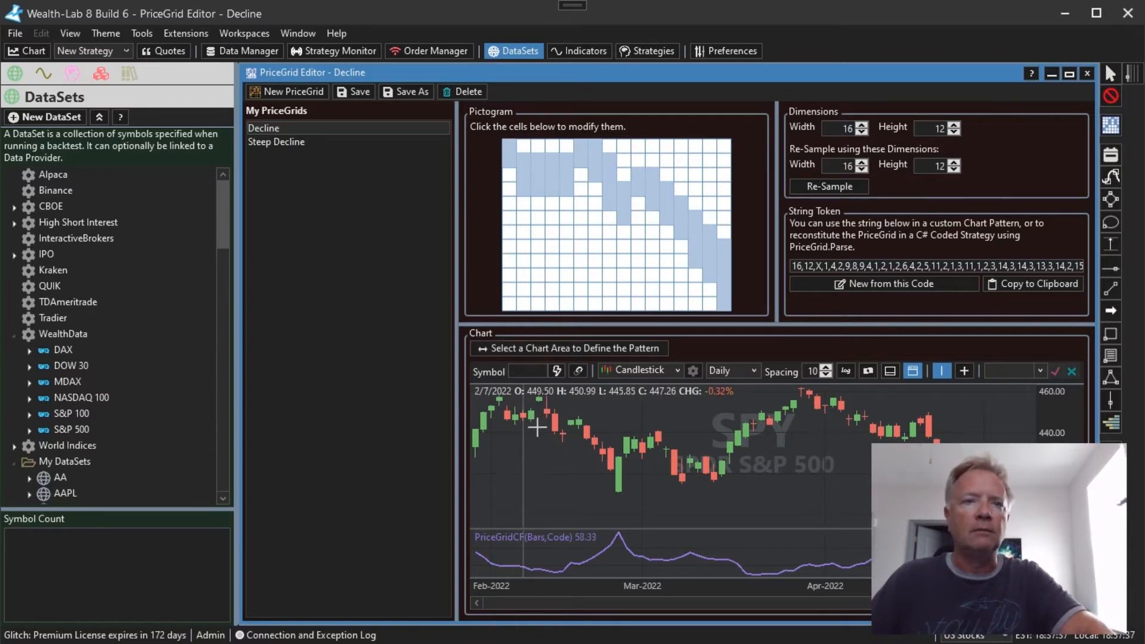
double_click(545, 427)
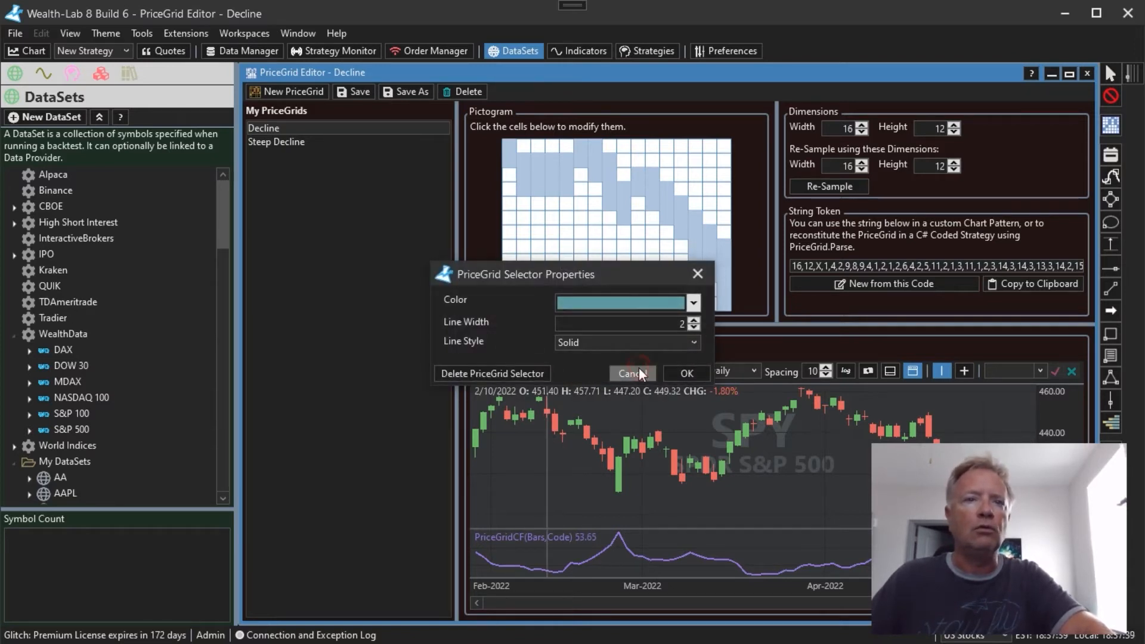
click(639, 376)
click(551, 412)
drag(578, 444, 692, 482)
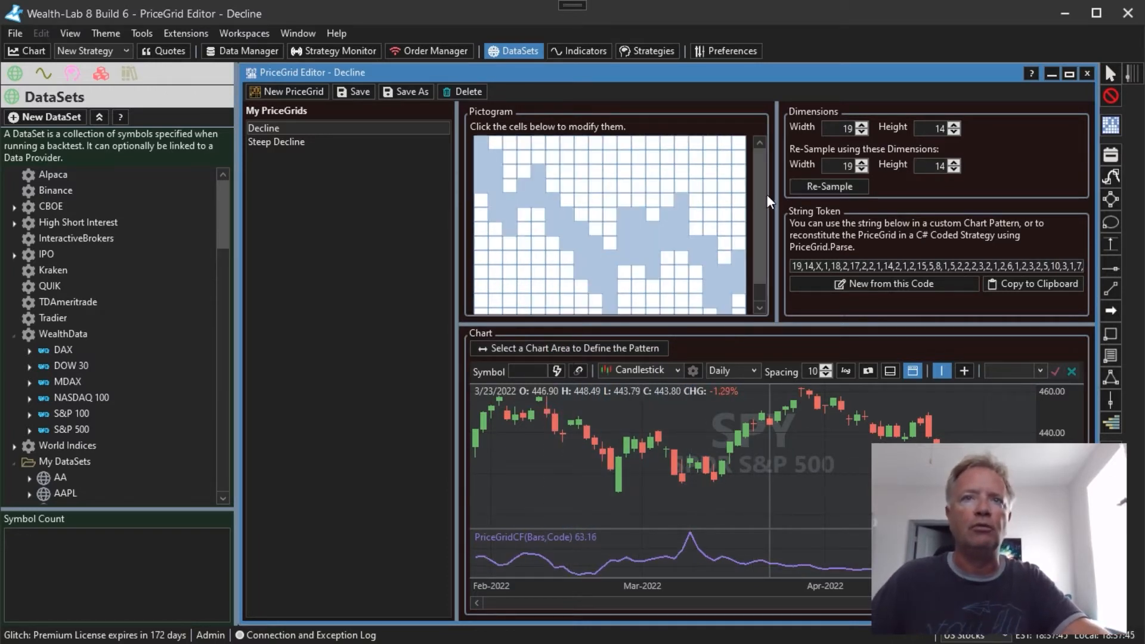
scroll(761, 221, down, 1)
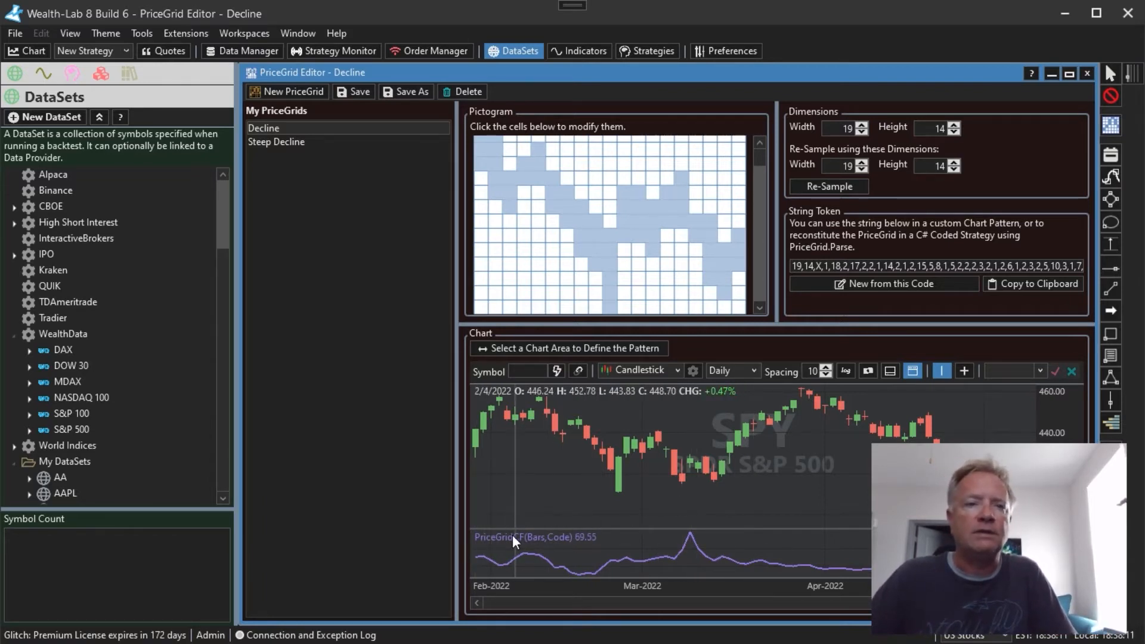
Show the indicators list and collapse the AdvancedSmoothers and Candlesticks groups to locate PriceGridCF under ChartPatterns
click(38, 78)
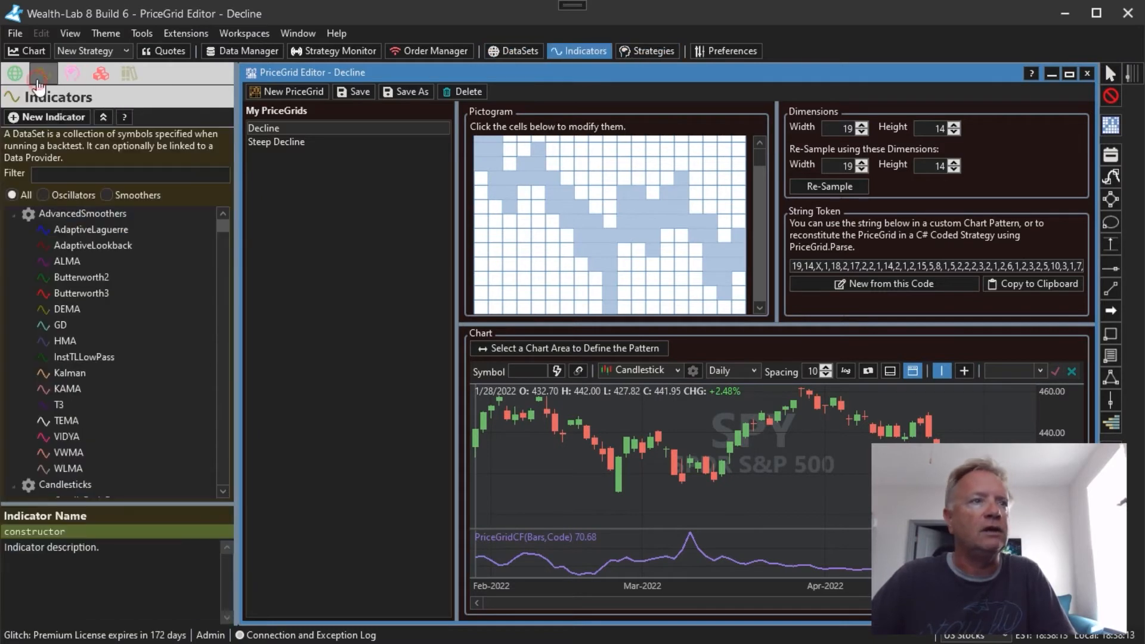
click(14, 215)
click(14, 228)
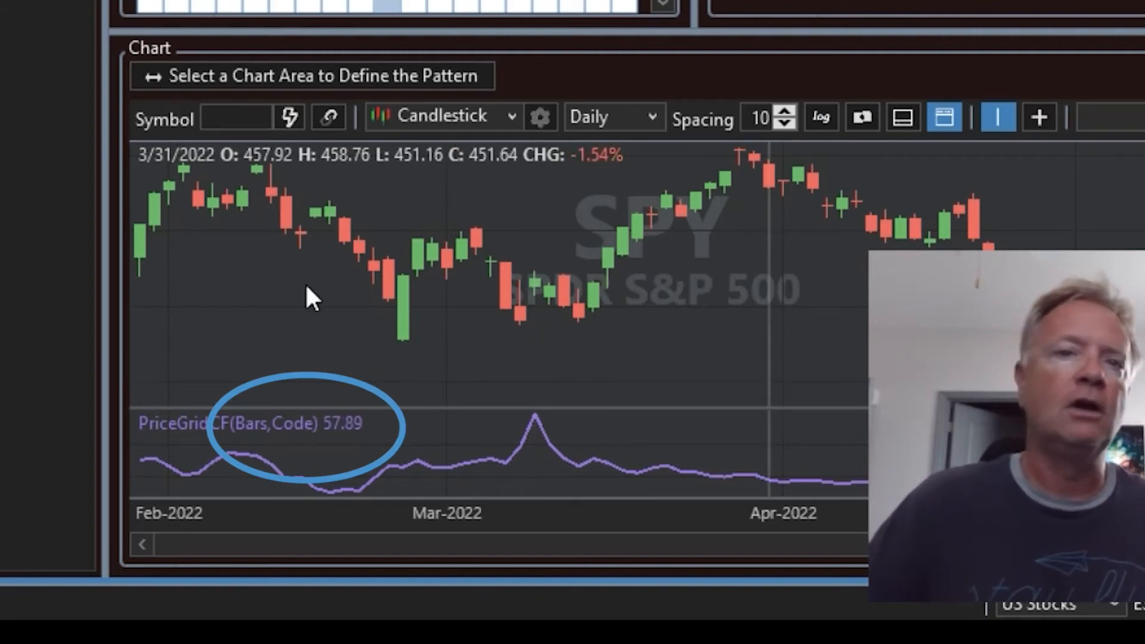
Examine how the PriceGridCF indicator follows the SPY price pattern through earlier history, back to about December 2020
drag(428, 314, 837, 301)
drag(388, 269, 885, 265)
drag(418, 301, 427, 301)
drag(471, 338, 733, 325)
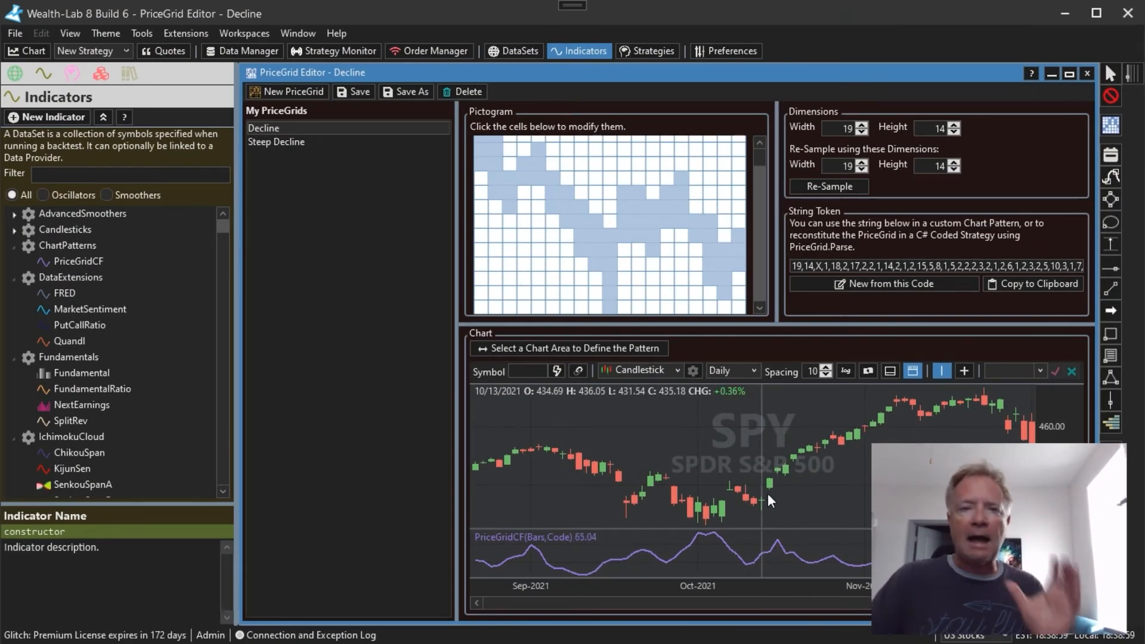
drag(621, 447, 800, 442)
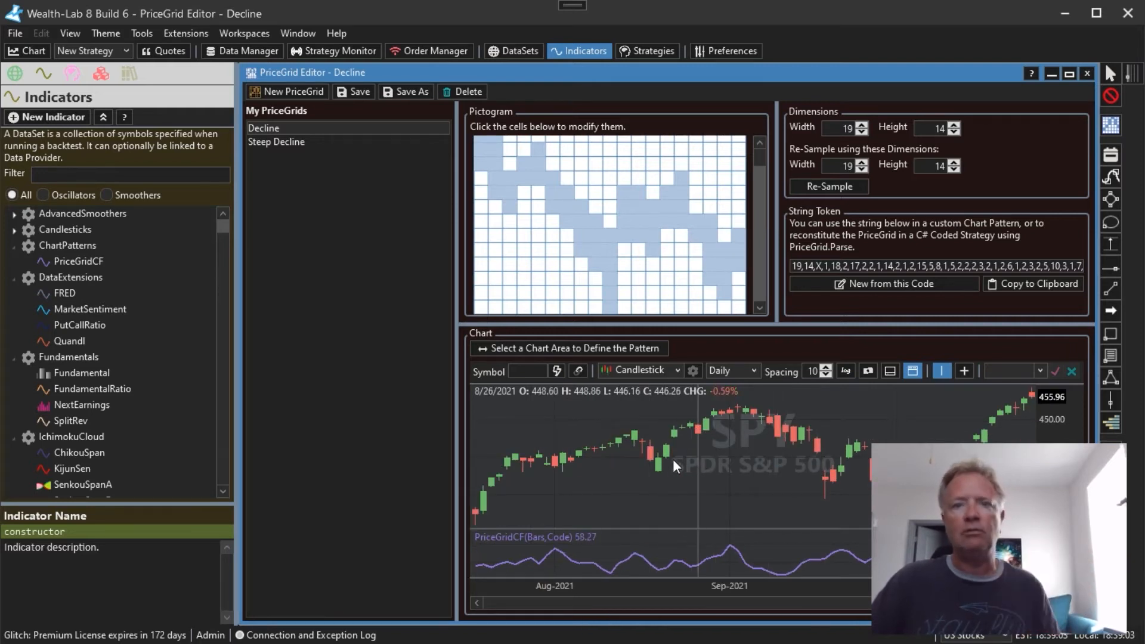
drag(672, 459, 842, 445)
drag(638, 456, 771, 452)
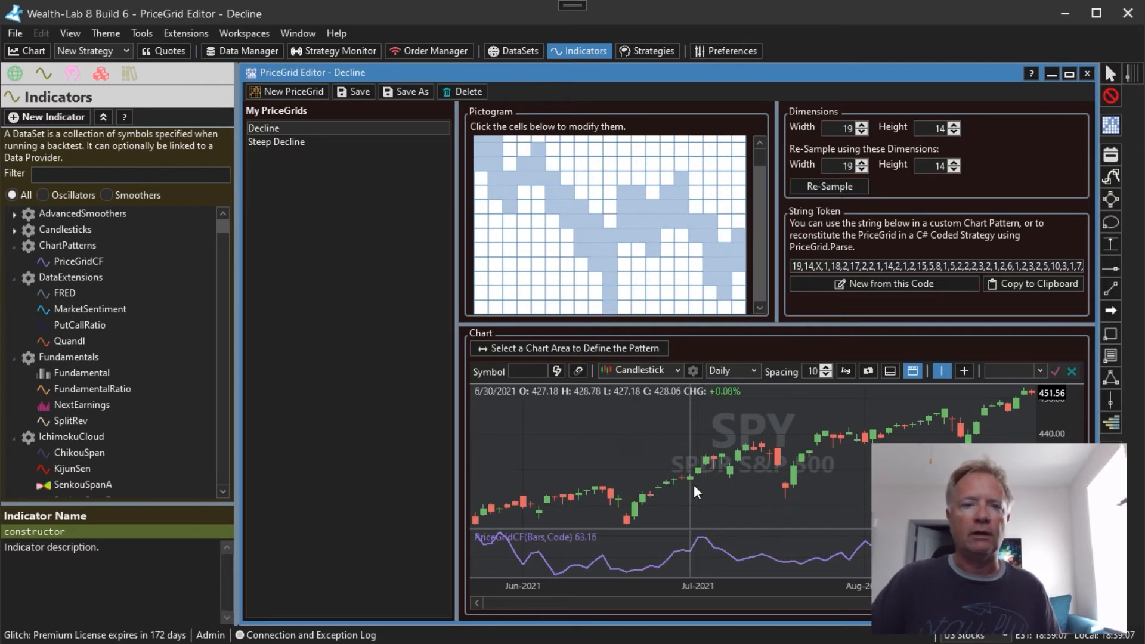
drag(629, 458, 803, 437)
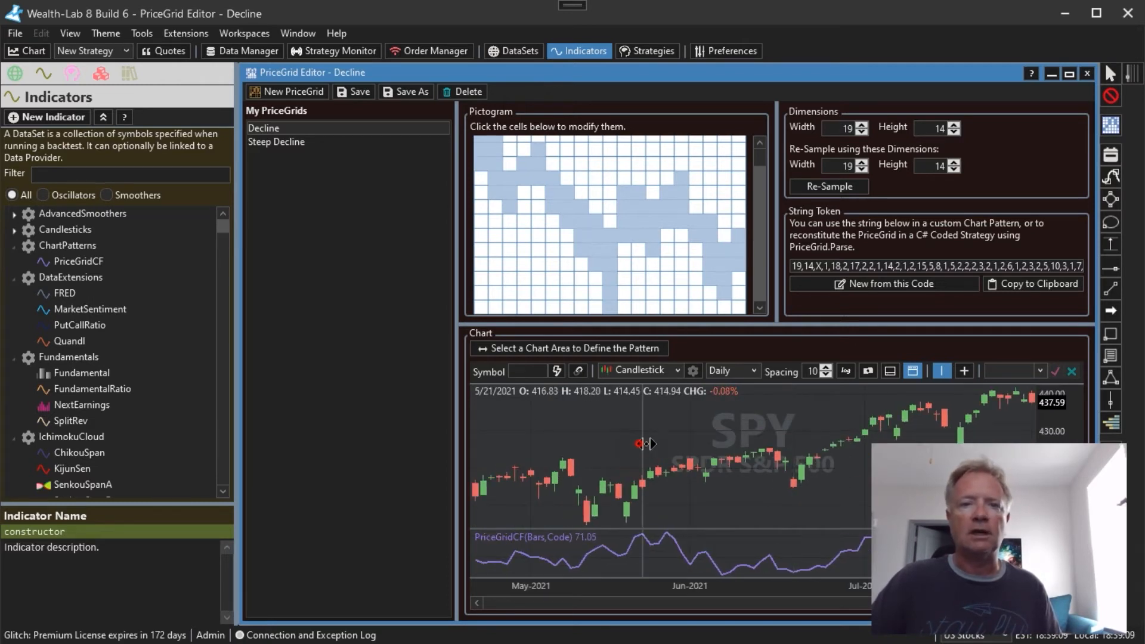
drag(644, 441, 806, 438)
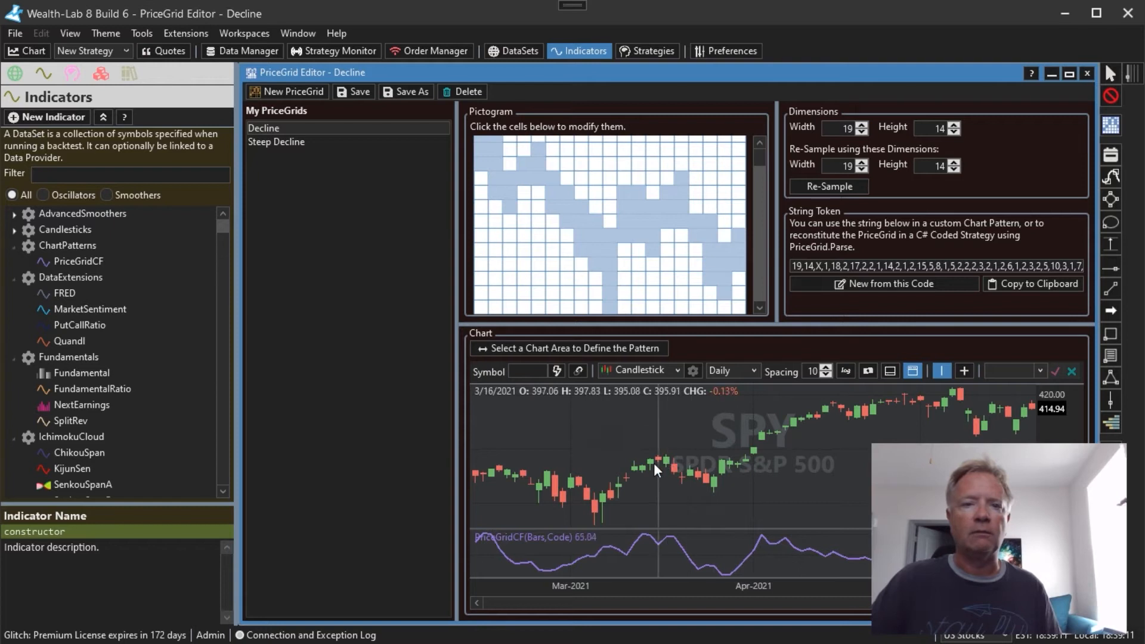
drag(654, 462, 769, 458)
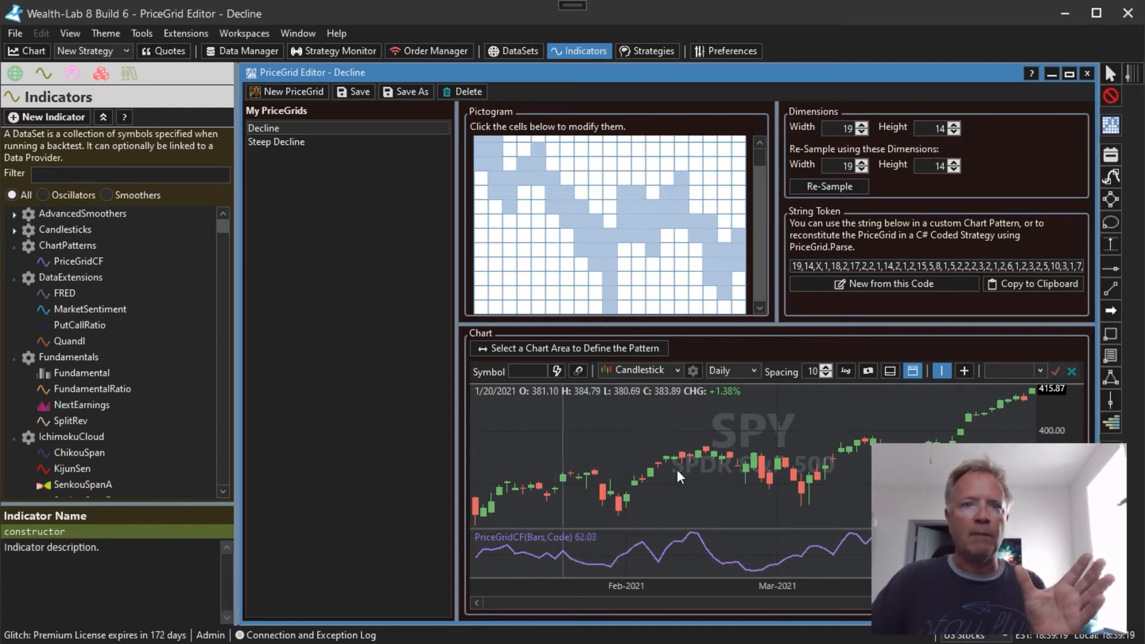
drag(666, 464, 824, 460)
drag(667, 464, 817, 462)
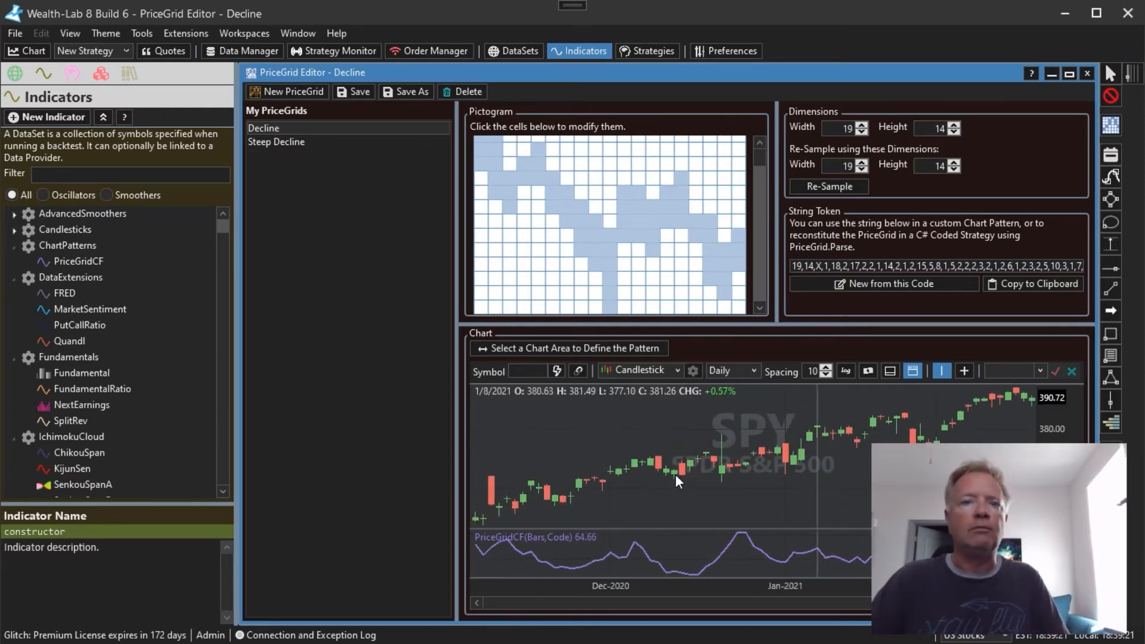
click(745, 477)
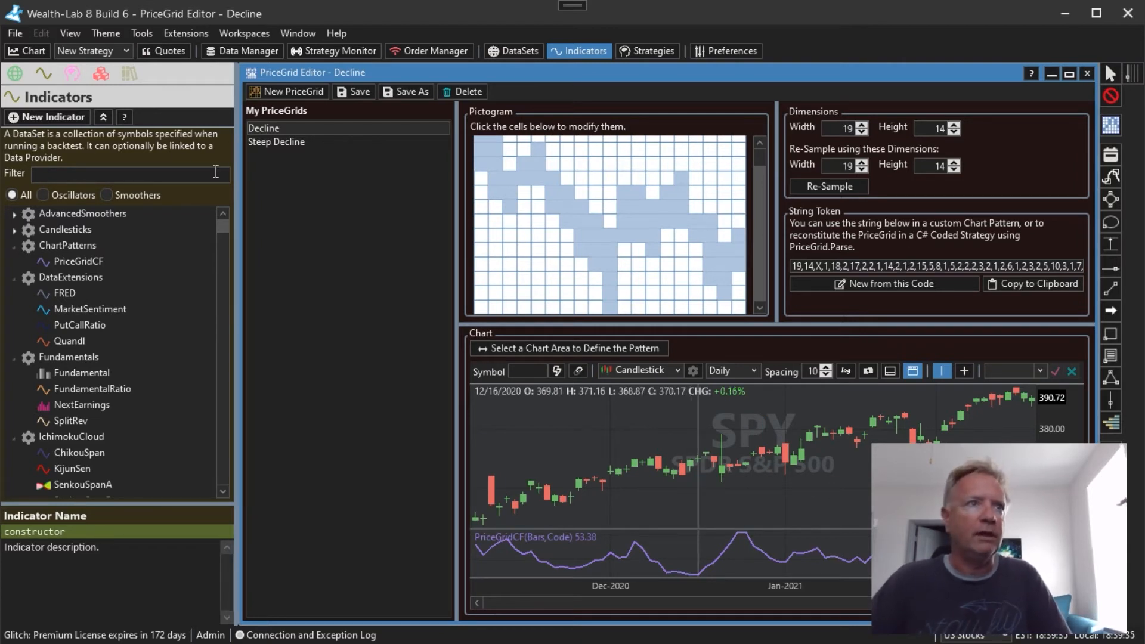
Create a new Building Block strategy and locate the ChartPatterns group among the condition blocks
click(100, 72)
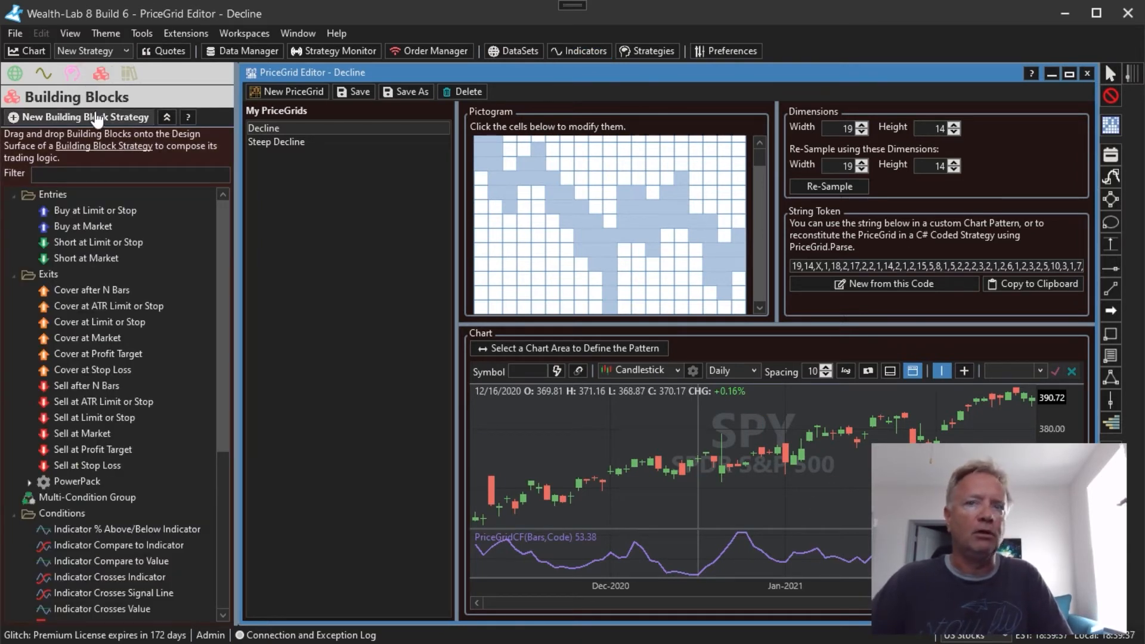
click(94, 112)
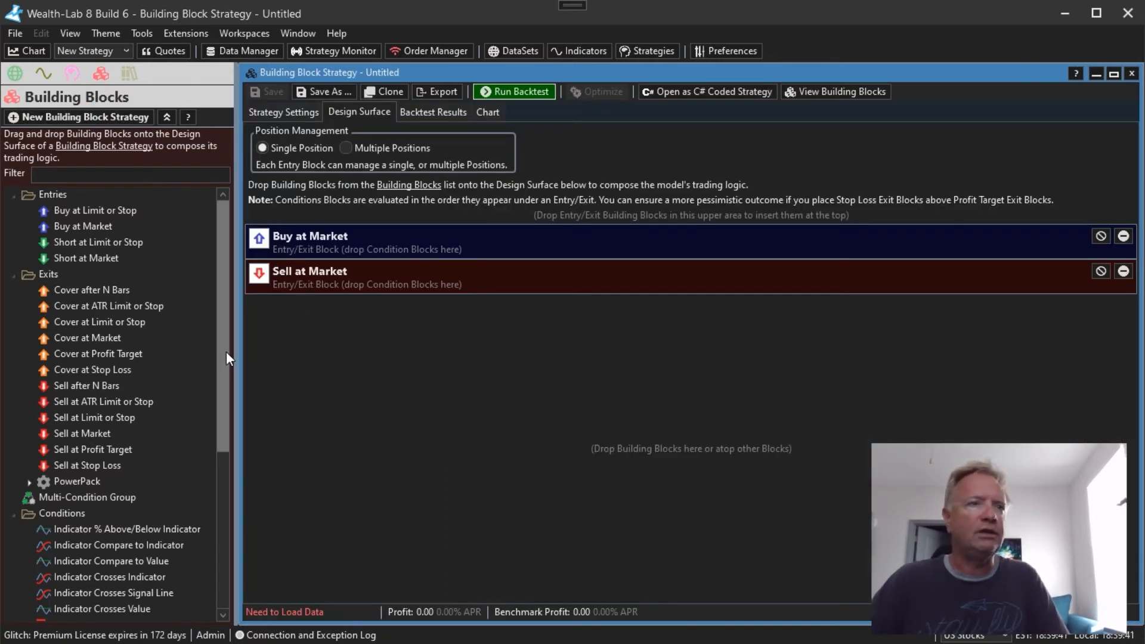
drag(226, 309, 230, 476)
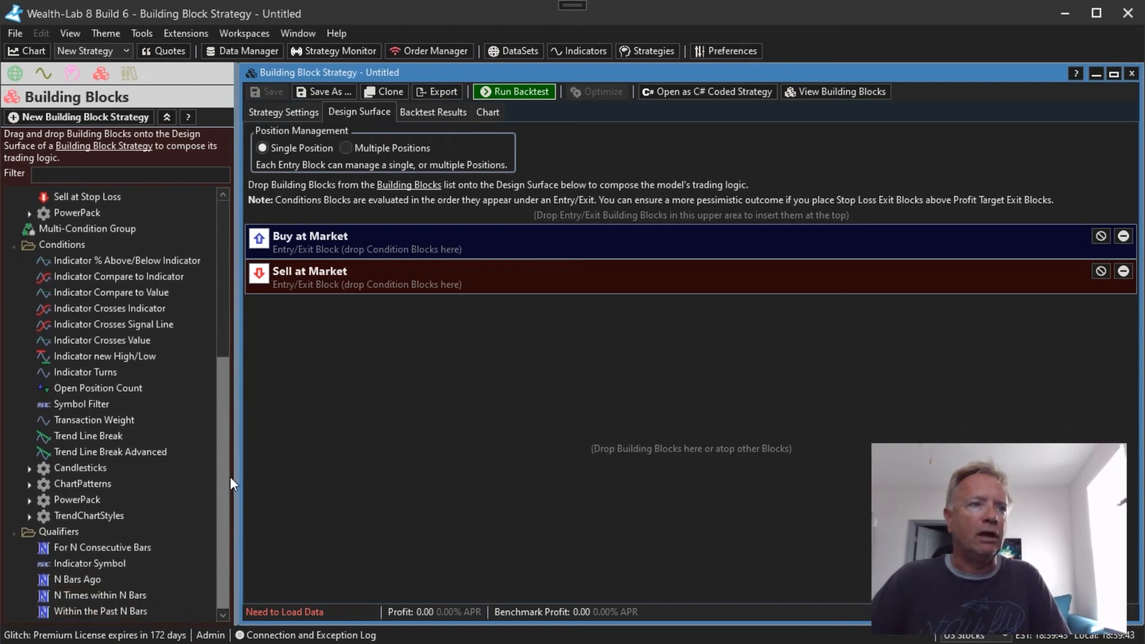
Add a PriceGrids condition to the Buy at Market entry, using the Decline pattern and a minimum confidence factor of 70
double_click(78, 483)
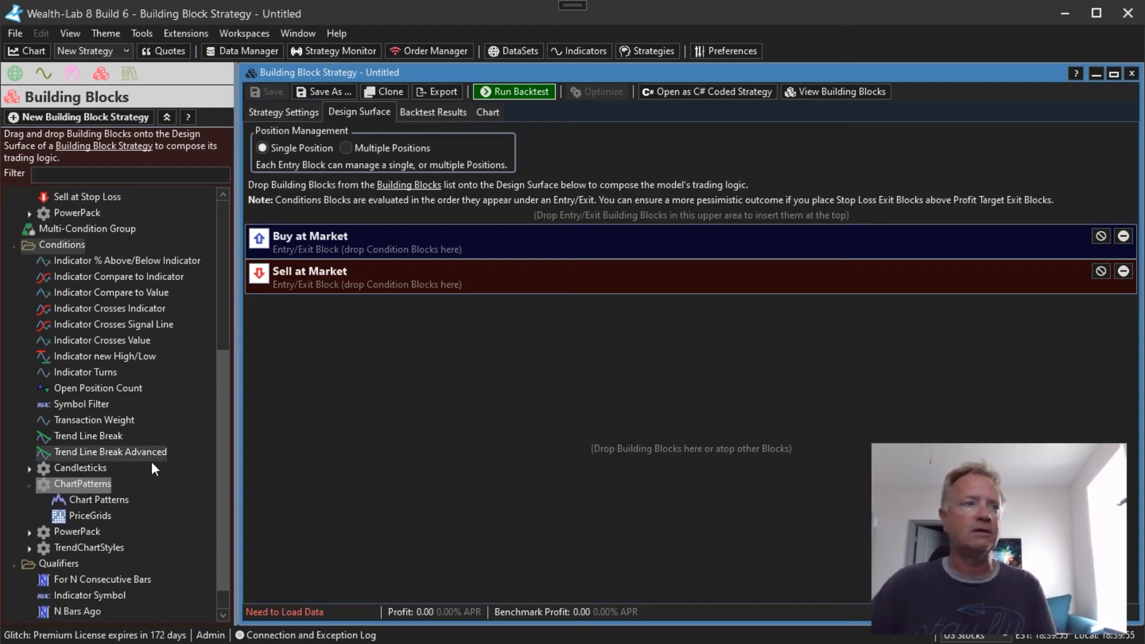
drag(73, 513, 430, 240)
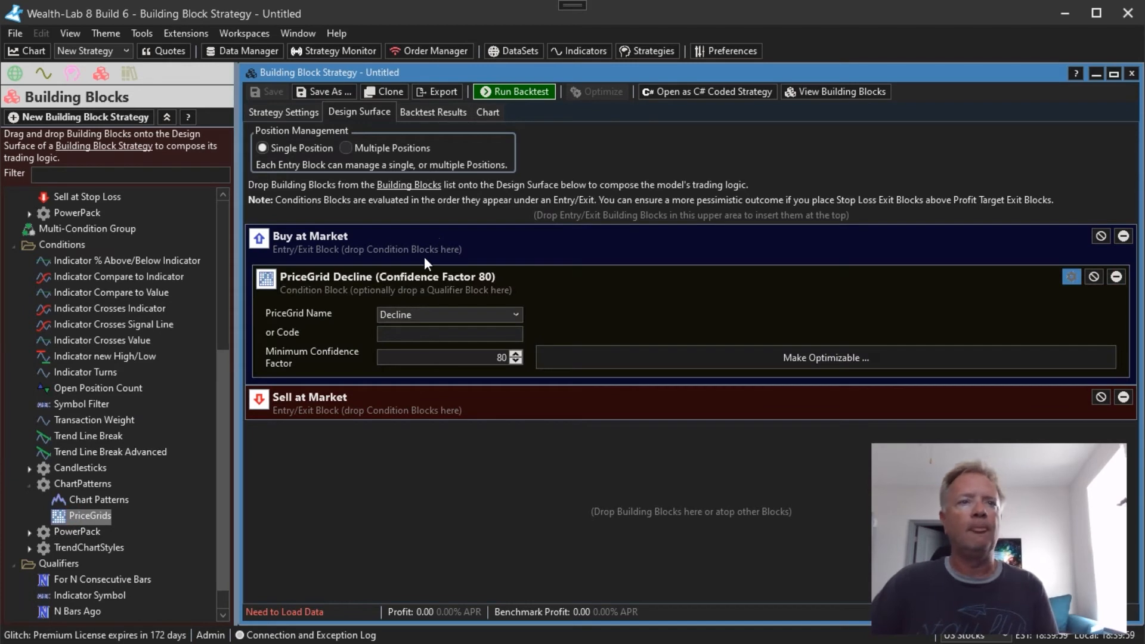
click(514, 316)
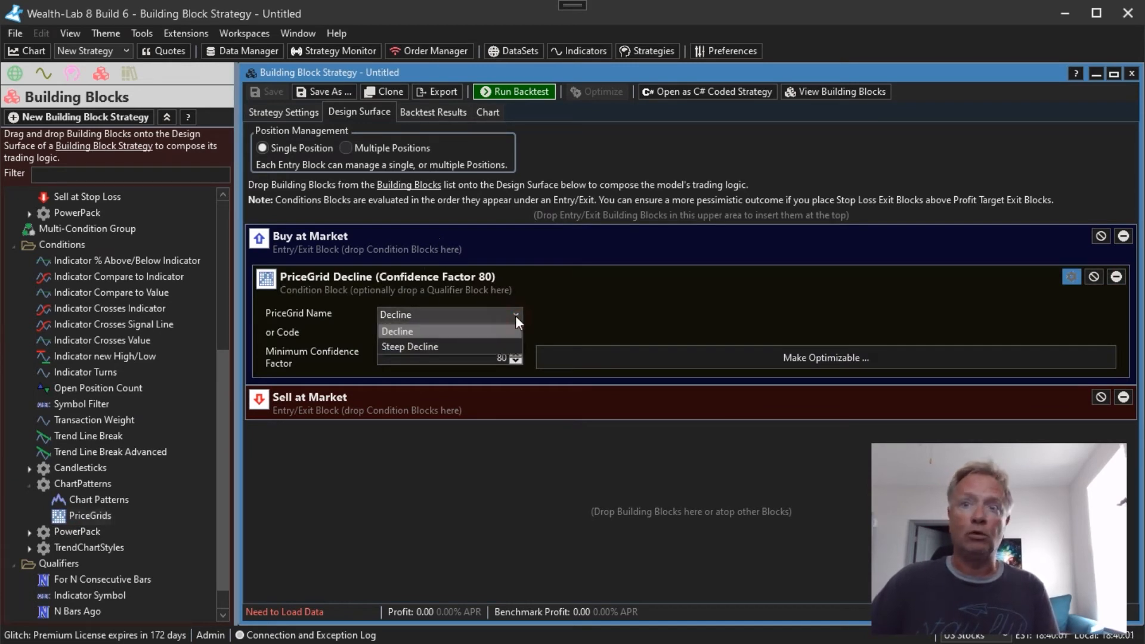
click(470, 329)
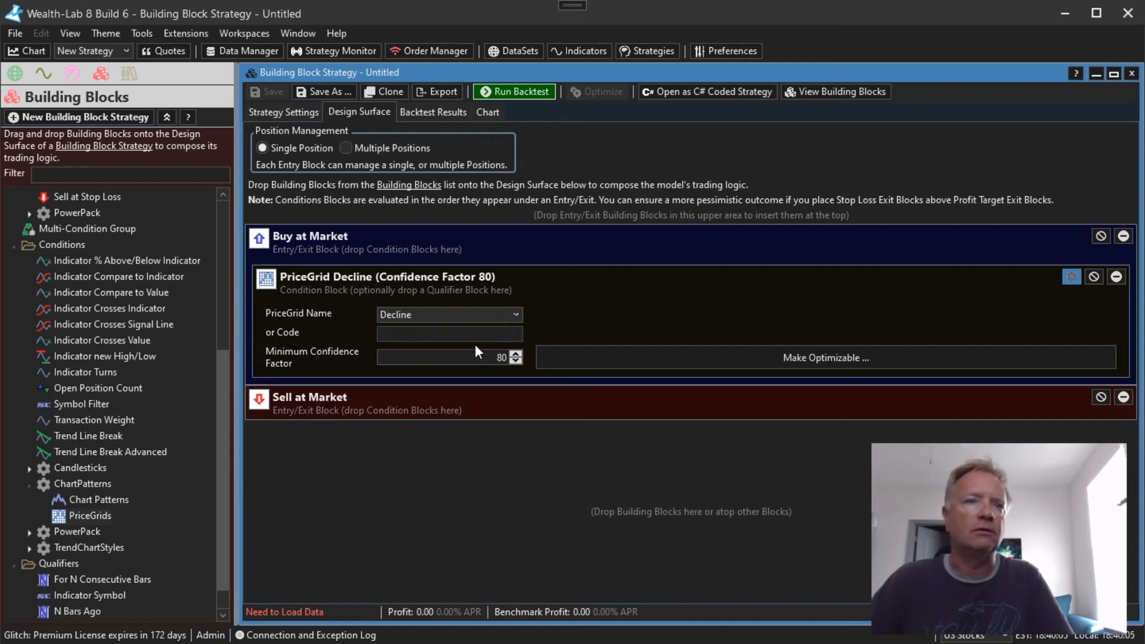
click(490, 358)
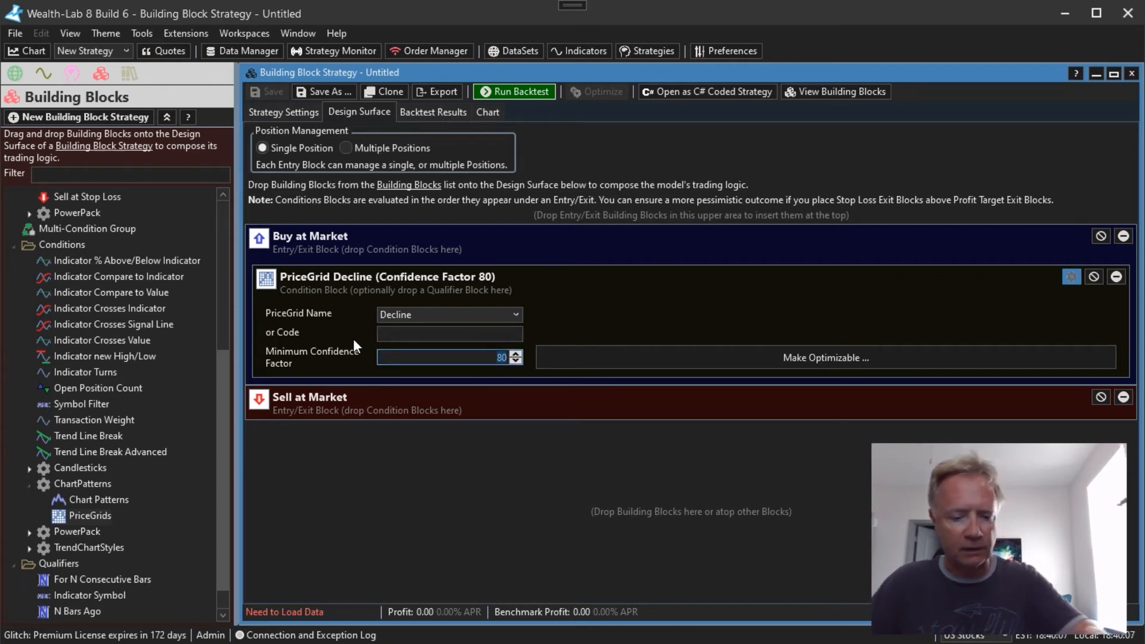
text(70)
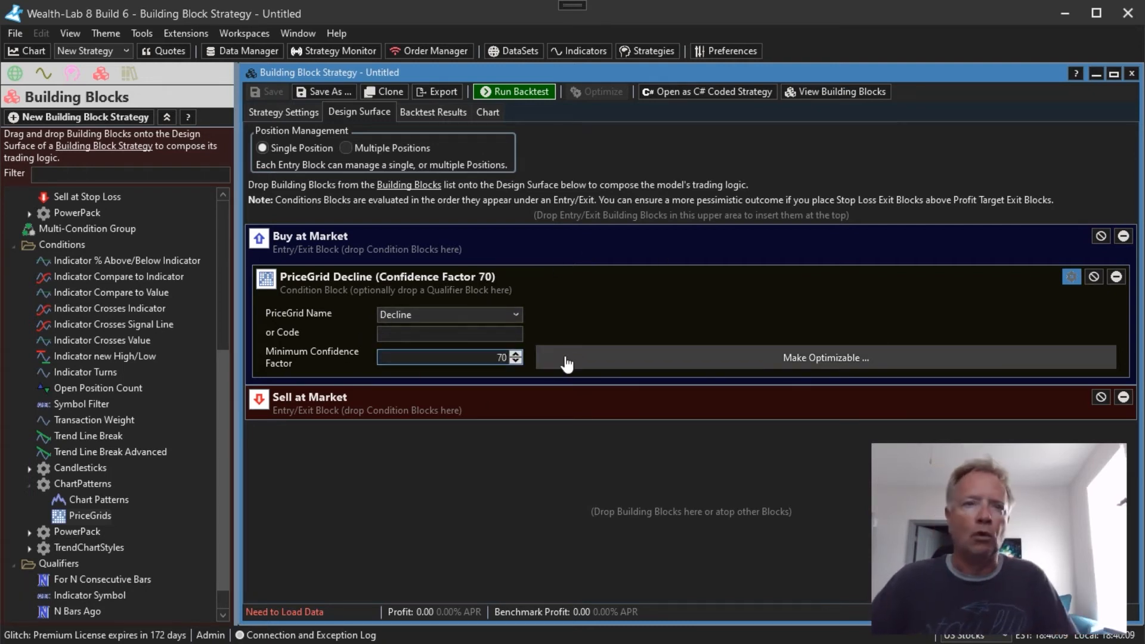
Replace the Sell at Market exit with a Sell after N Bars block set to 10 bars
click(1121, 397)
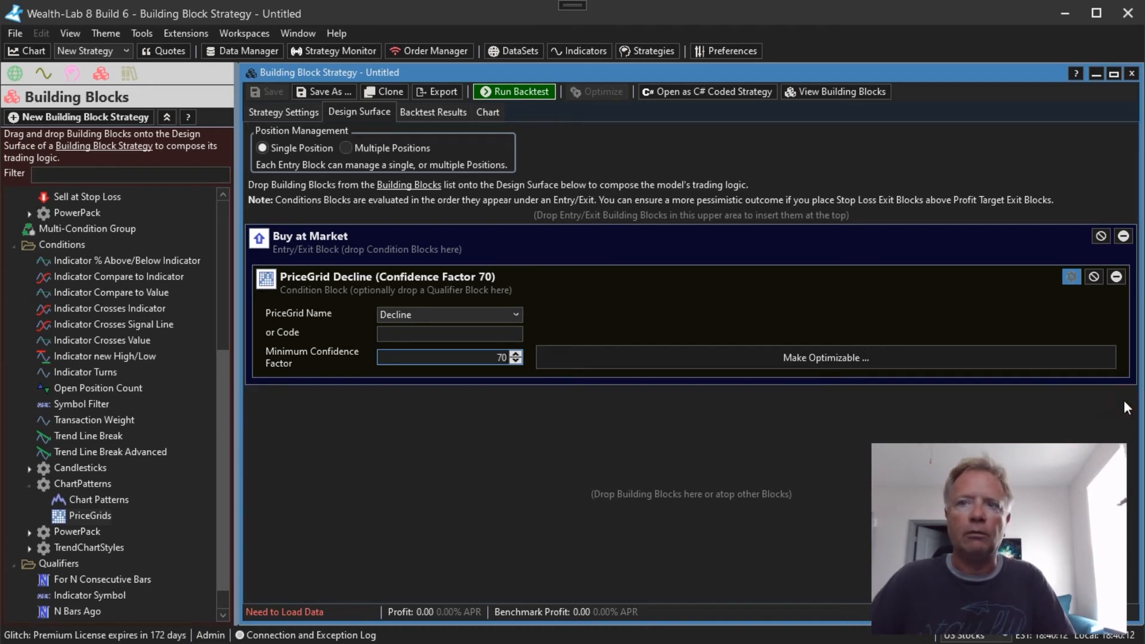
click(220, 230)
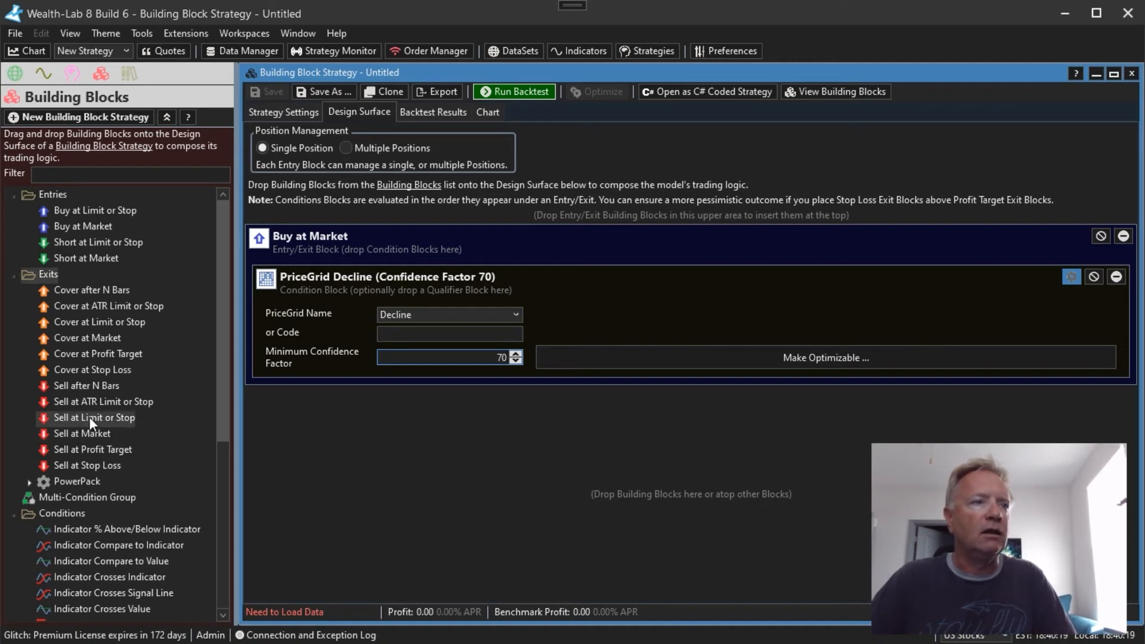
drag(89, 387, 316, 467)
double_click(466, 437)
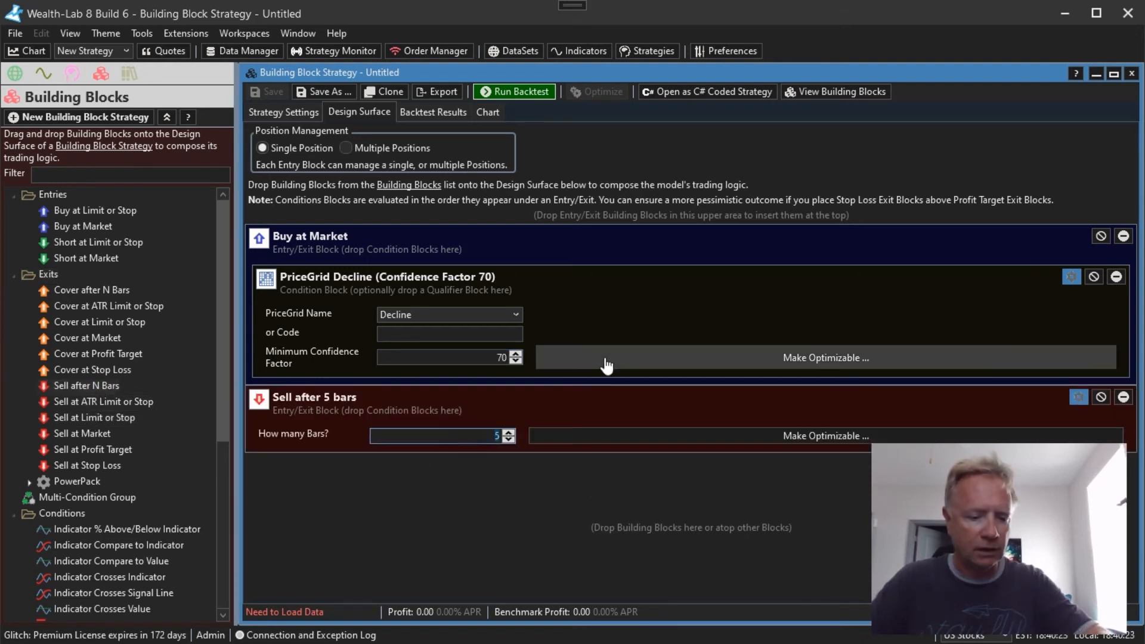
text(10)
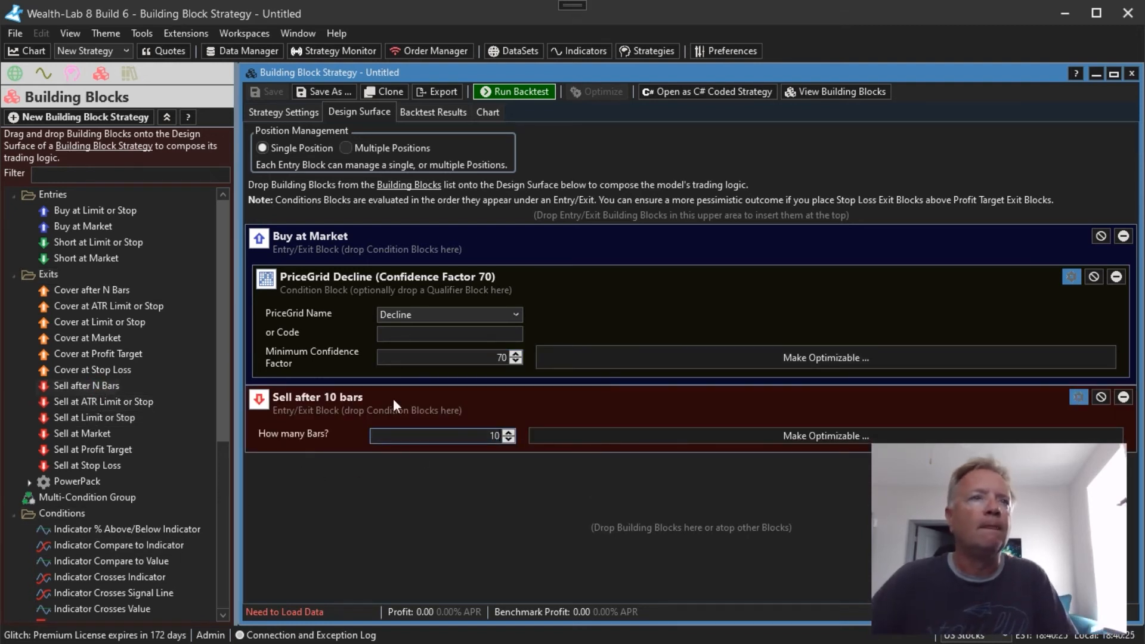
Run the strategy's portfolio backtest on the DOW 30 dataset and list the resulting positions
click(306, 112)
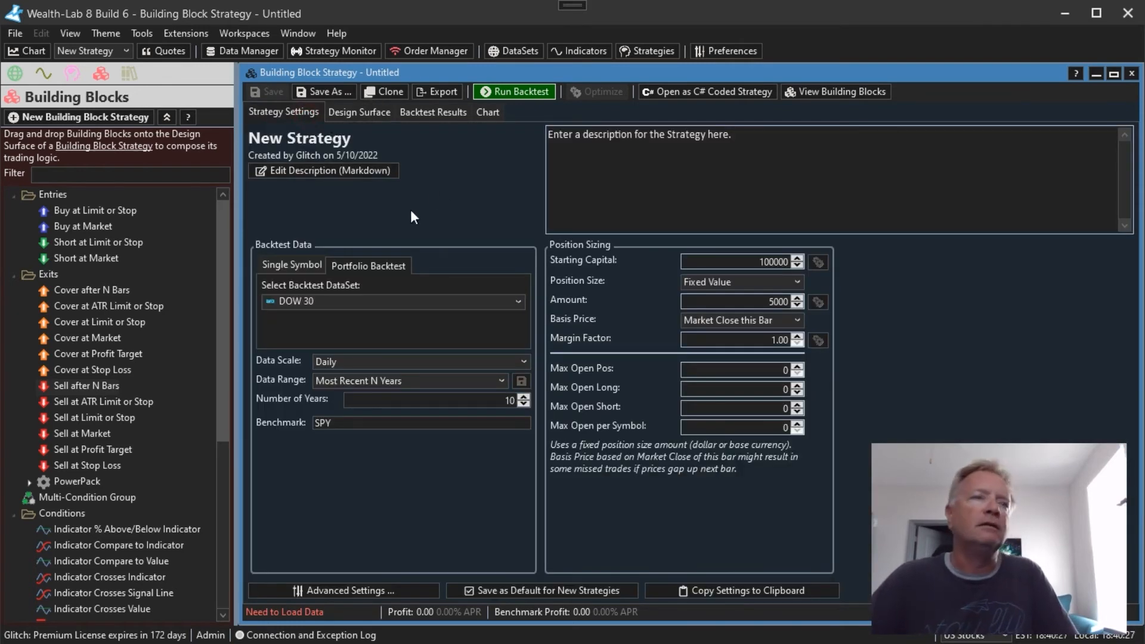
click(538, 94)
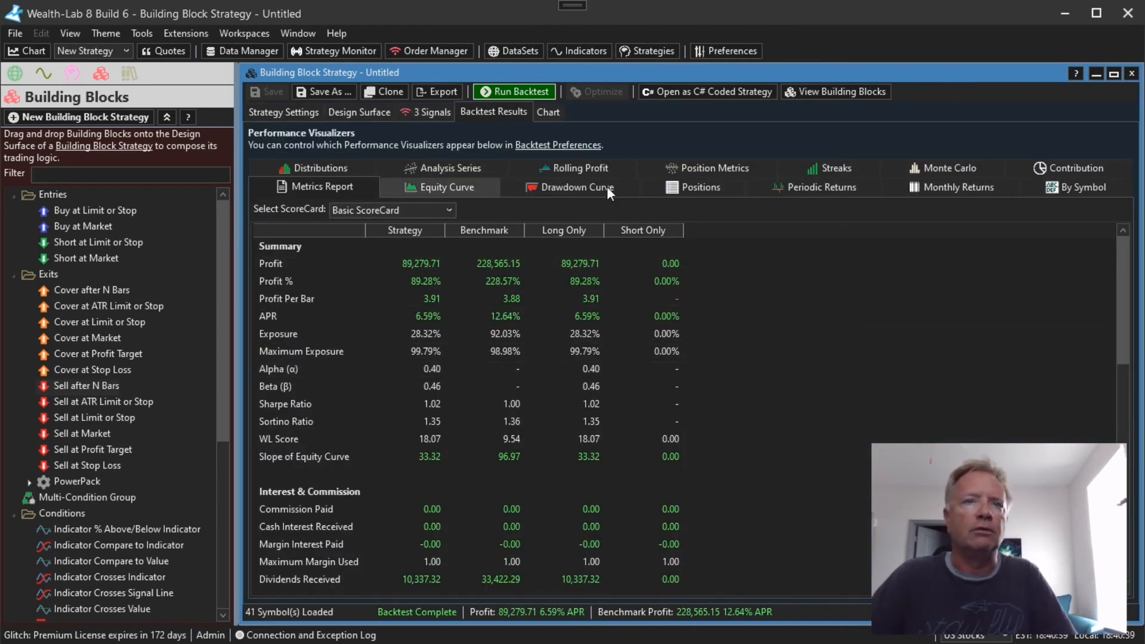
click(689, 192)
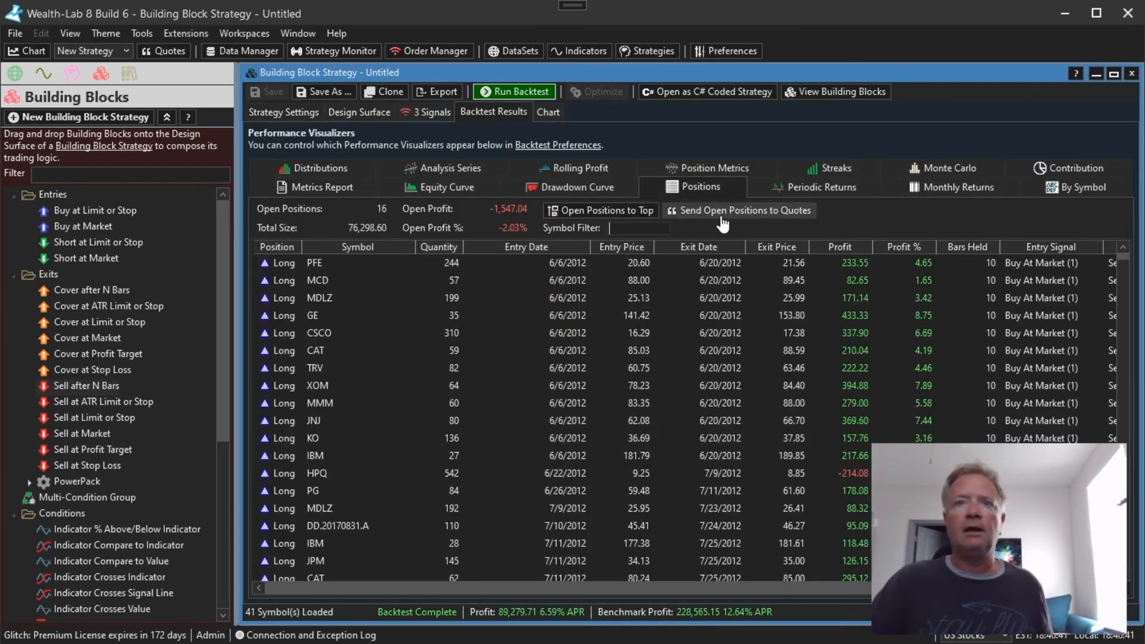
Inspect the first PFE position on the strategy chart and compare it with the entry condition and exit settings
double_click(681, 262)
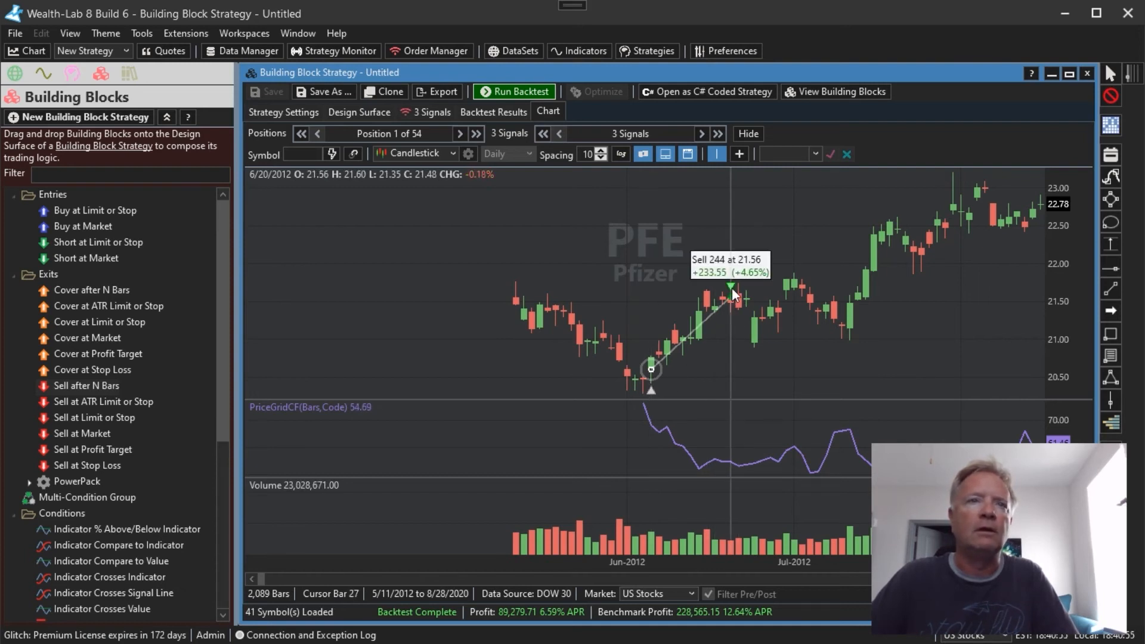
click(373, 112)
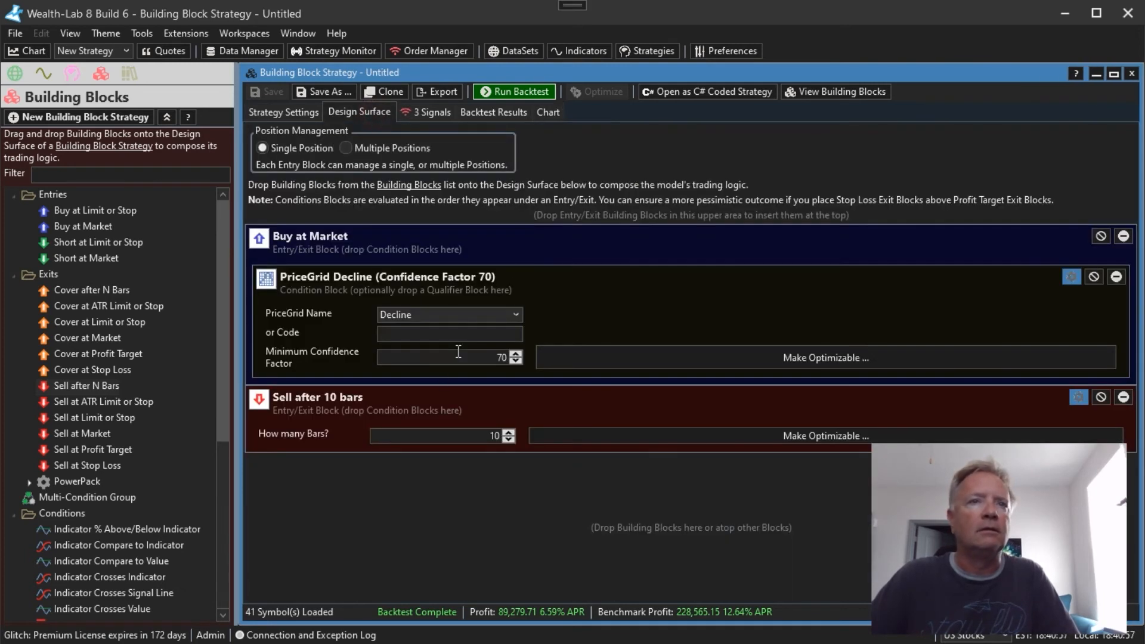
click(545, 120)
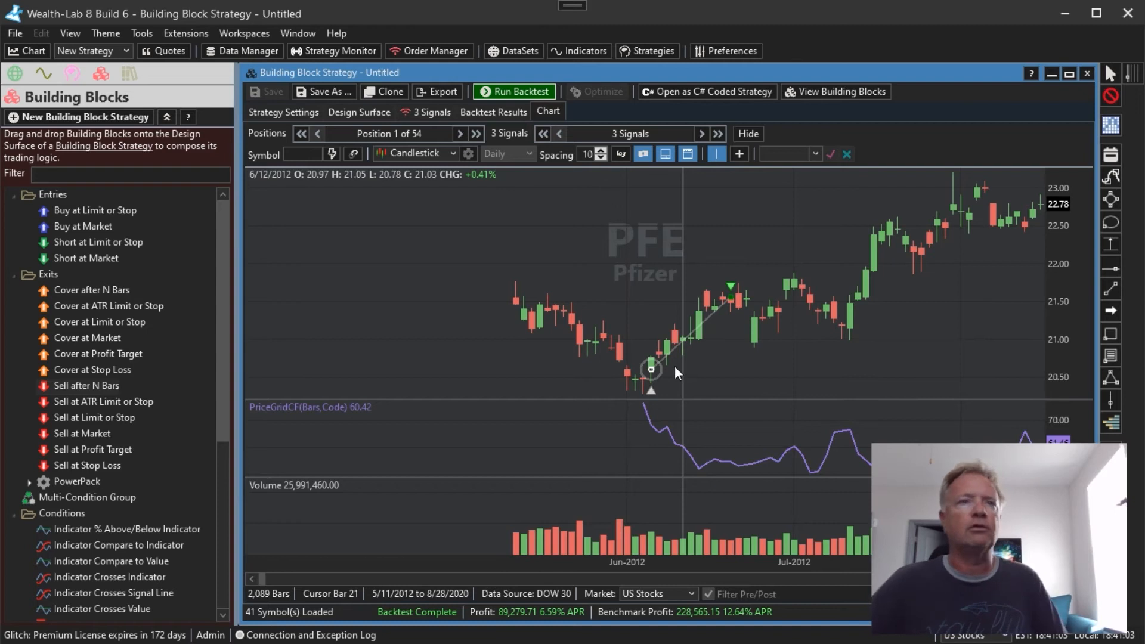
Open a new daily SPY chart and plot the PriceGridCF indicator on it with the Decline pattern
click(12, 52)
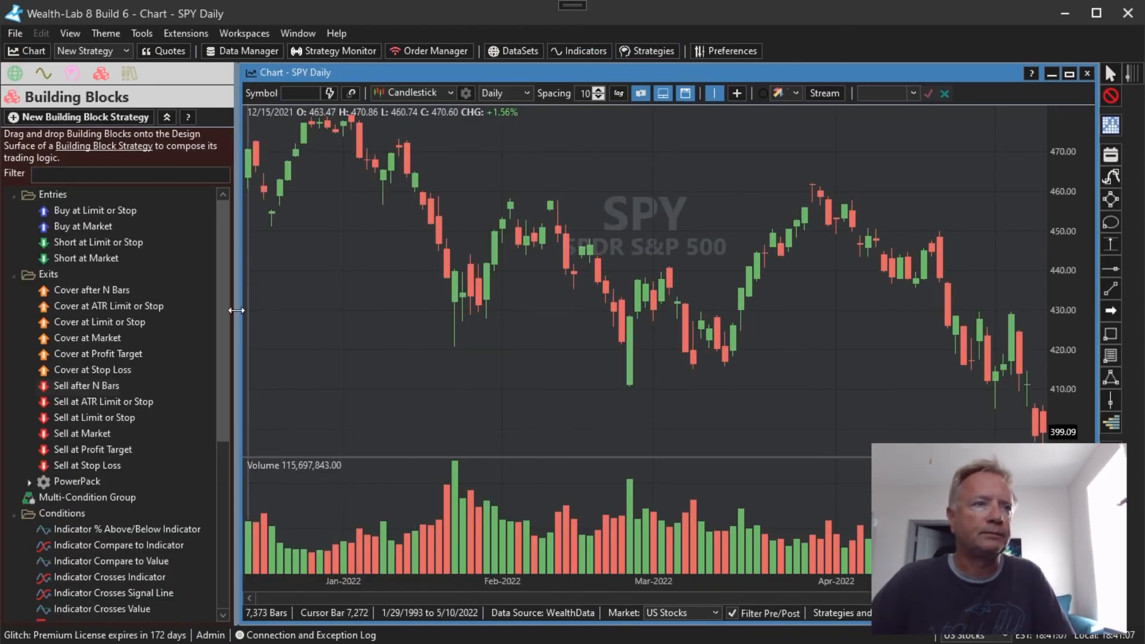
click(43, 73)
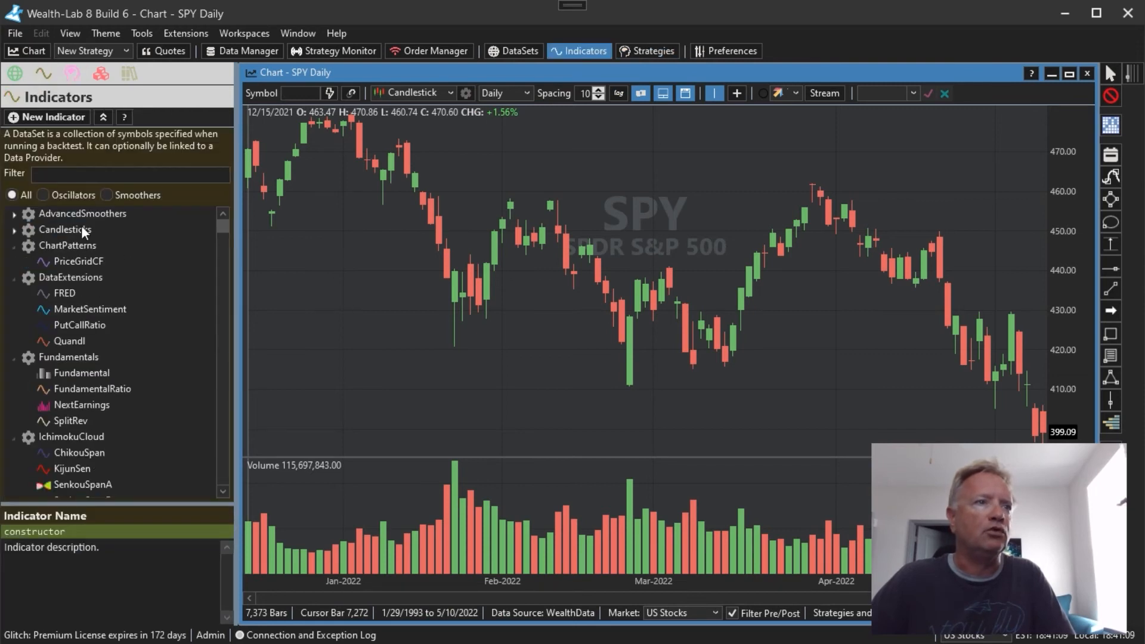
drag(79, 264, 471, 316)
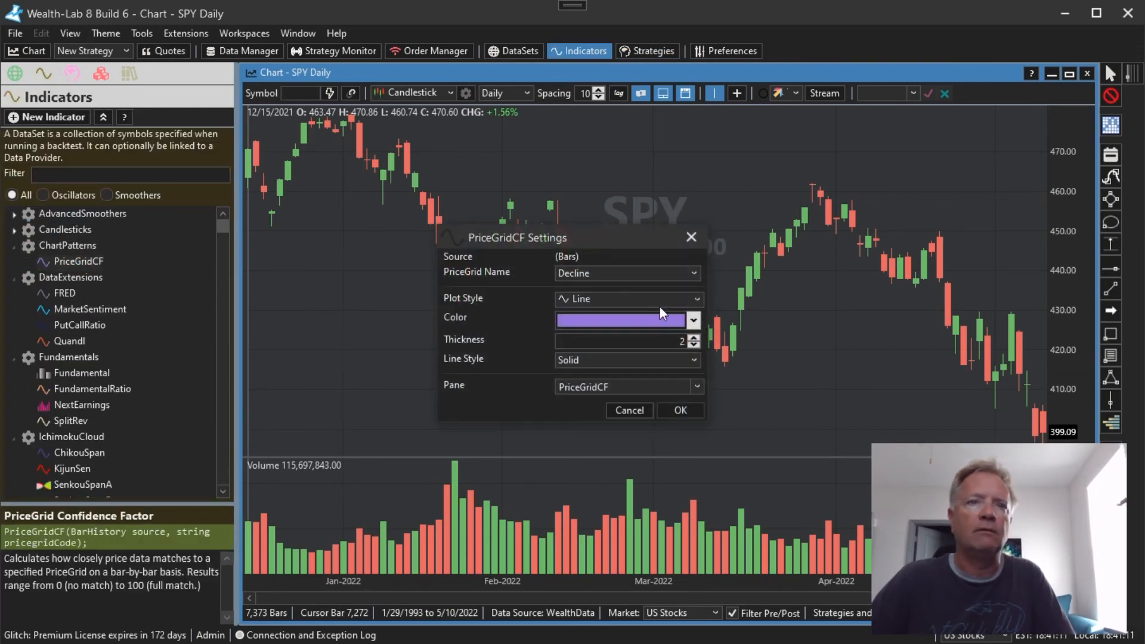
click(693, 275)
click(694, 275)
click(693, 274)
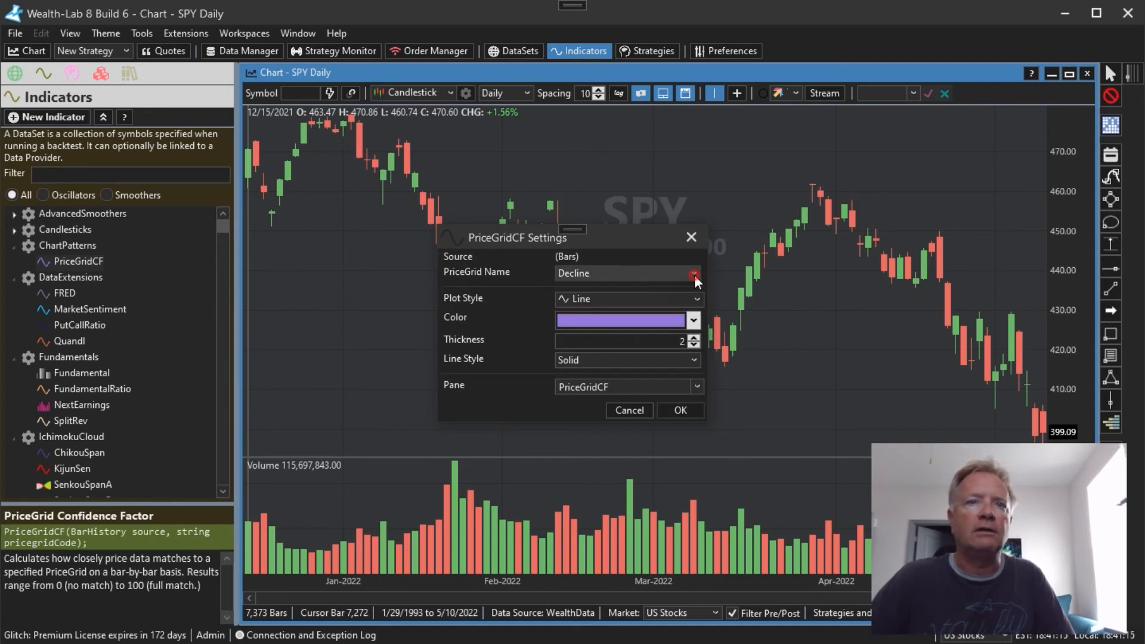
click(681, 410)
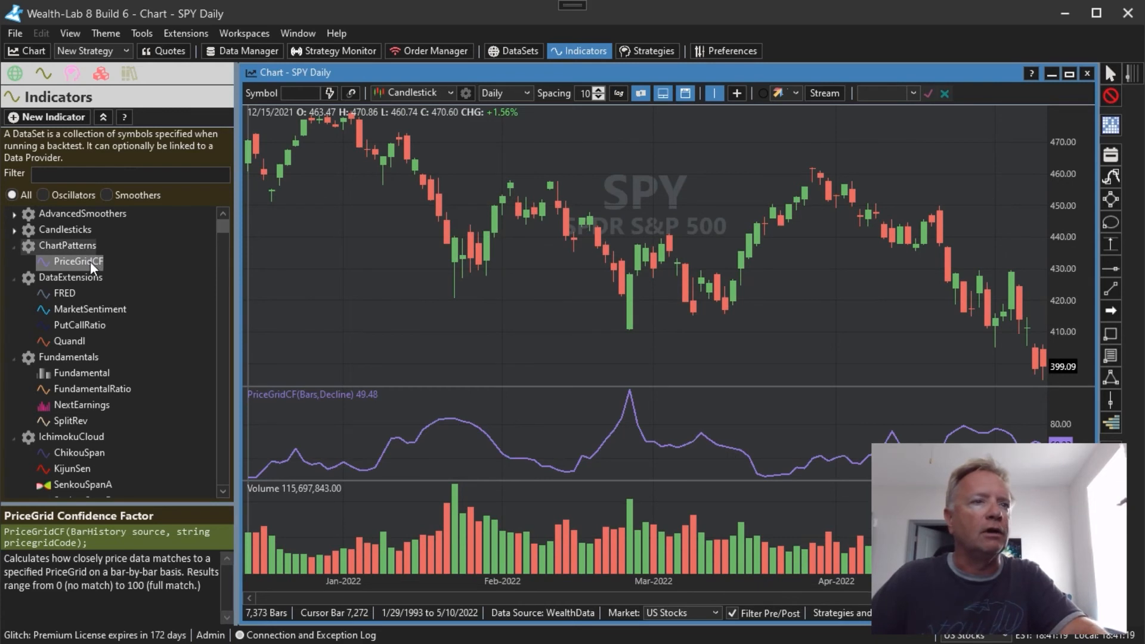
Plot a second PriceGridCF indicator in blue, using the Steep Decline pattern, in the existing PriceGridCF pane
drag(90, 260, 406, 295)
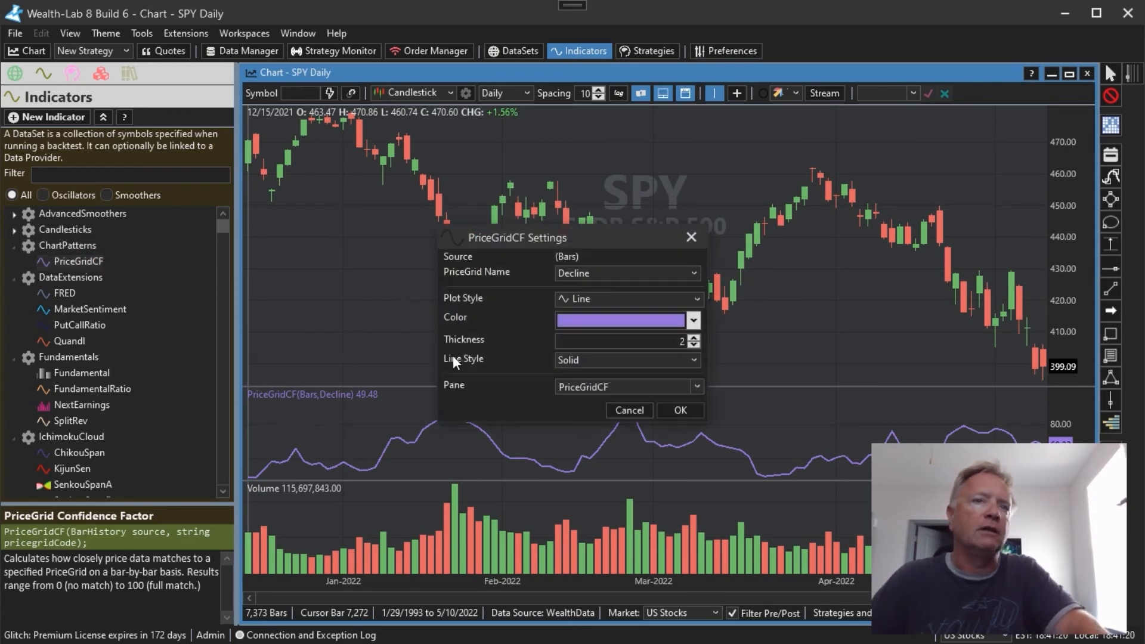
click(692, 320)
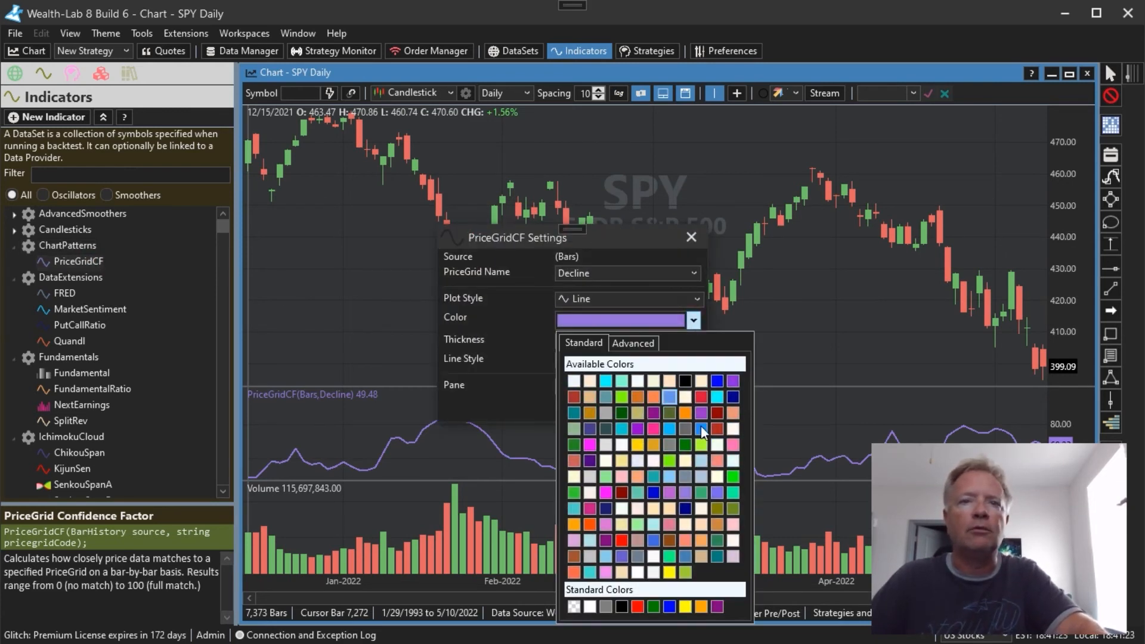
click(718, 382)
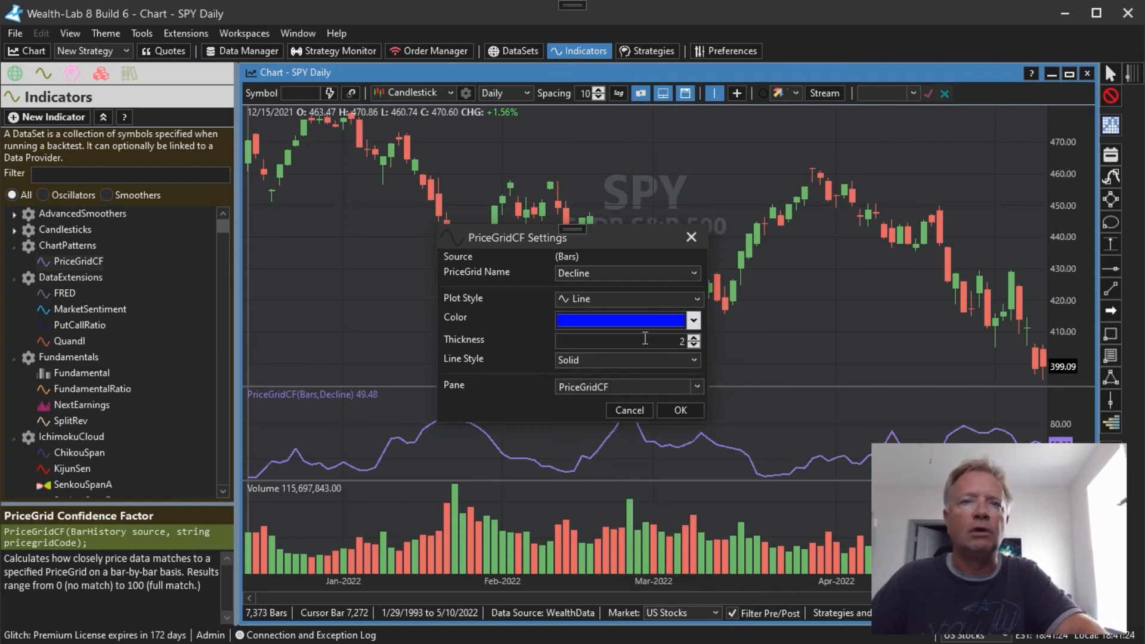
click(614, 278)
click(600, 303)
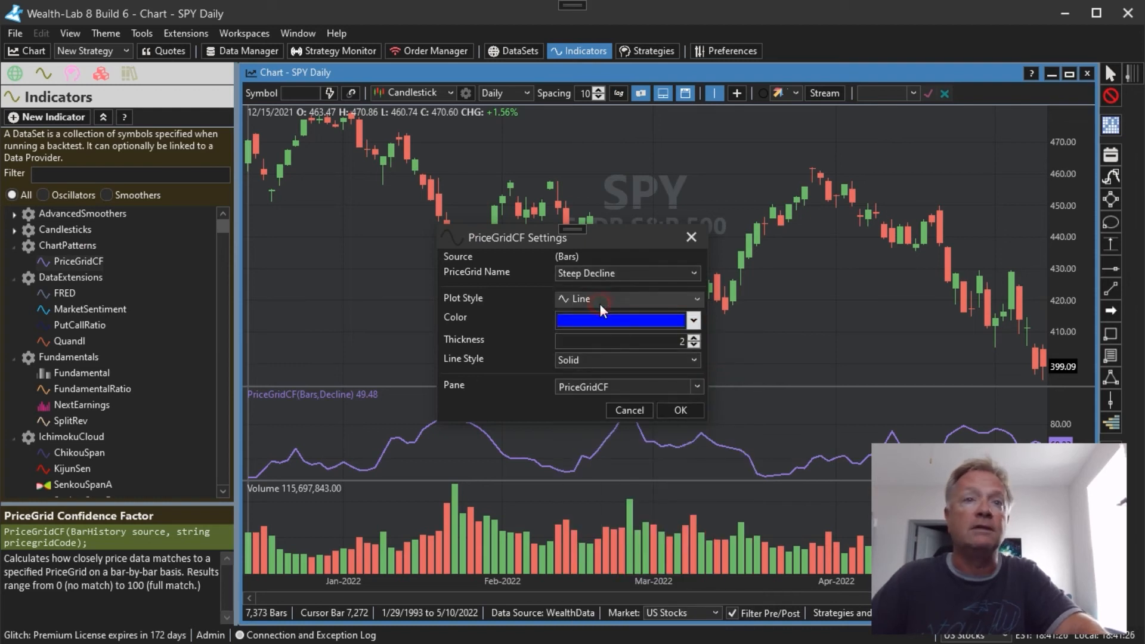
click(679, 410)
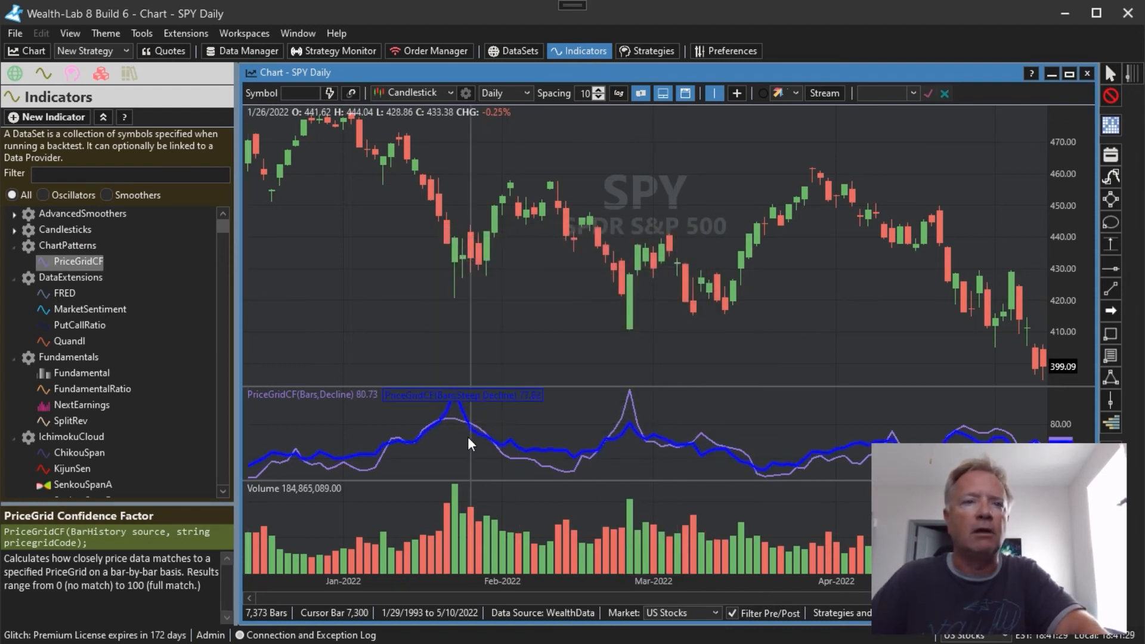
Compare the Decline and Steep Decline indicator lines with SPY's price through earlier history, back to about December 2020
drag(495, 406, 1038, 366)
drag(549, 427, 835, 415)
drag(610, 427, 898, 411)
drag(589, 424, 859, 416)
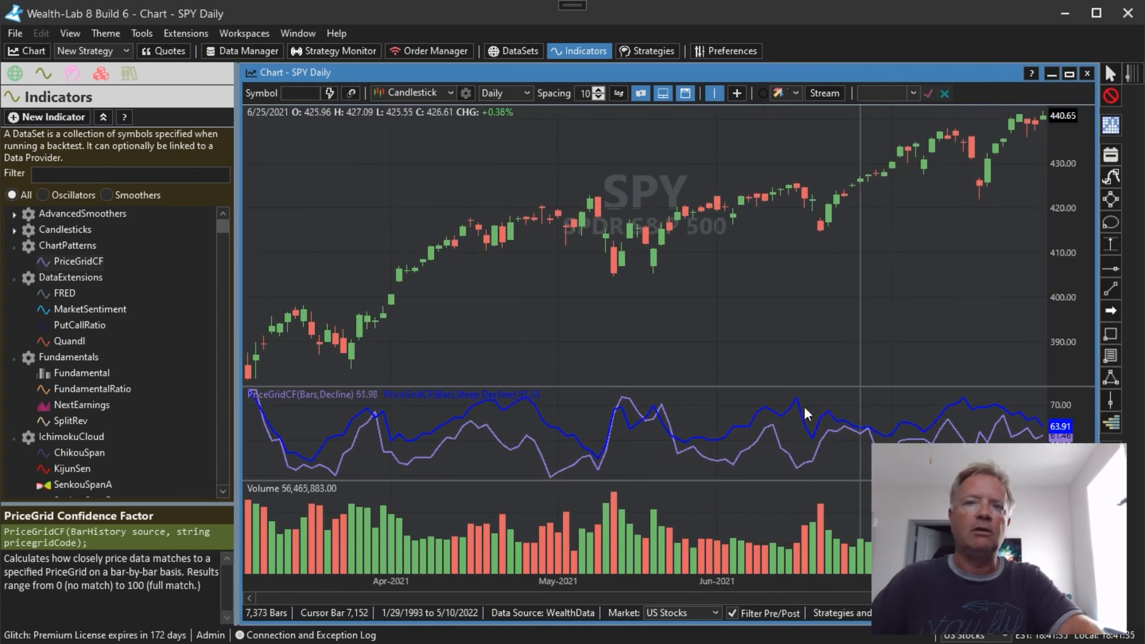
drag(525, 320, 1040, 322)
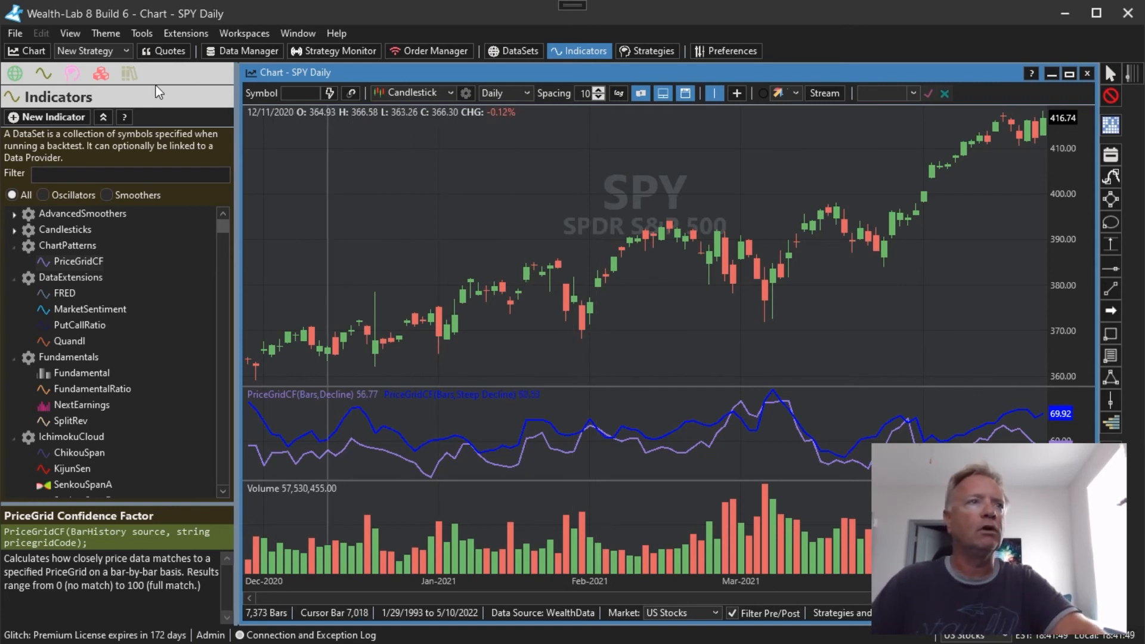
Look up the PriceGrid class in the C# Coding QuickRef
click(128, 78)
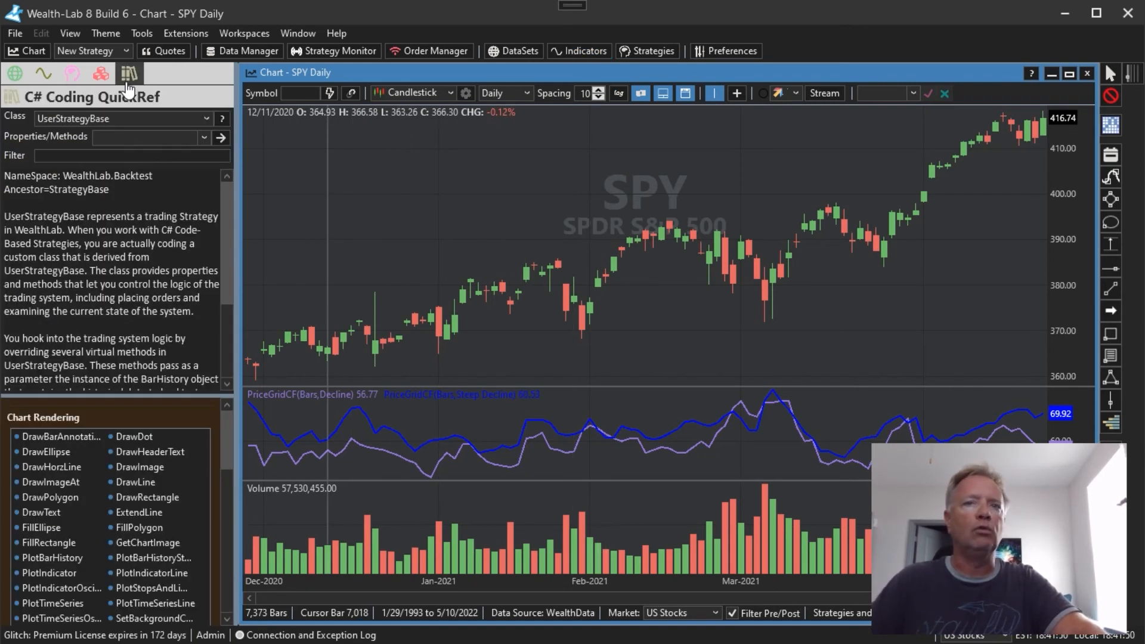
click(208, 119)
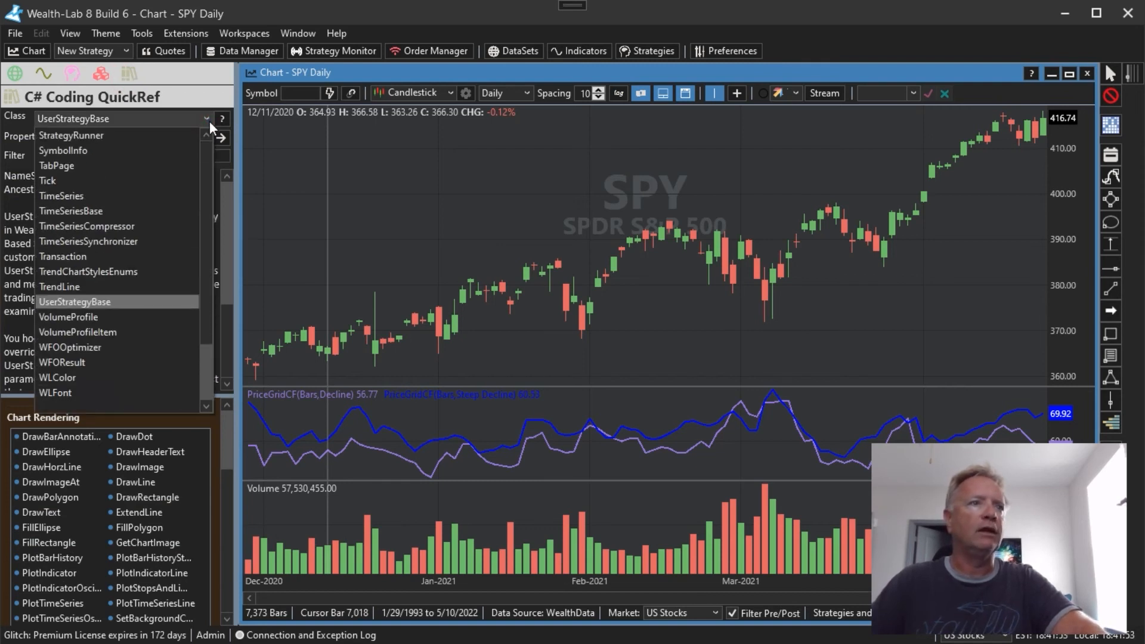
scroll(205, 271, up, 6)
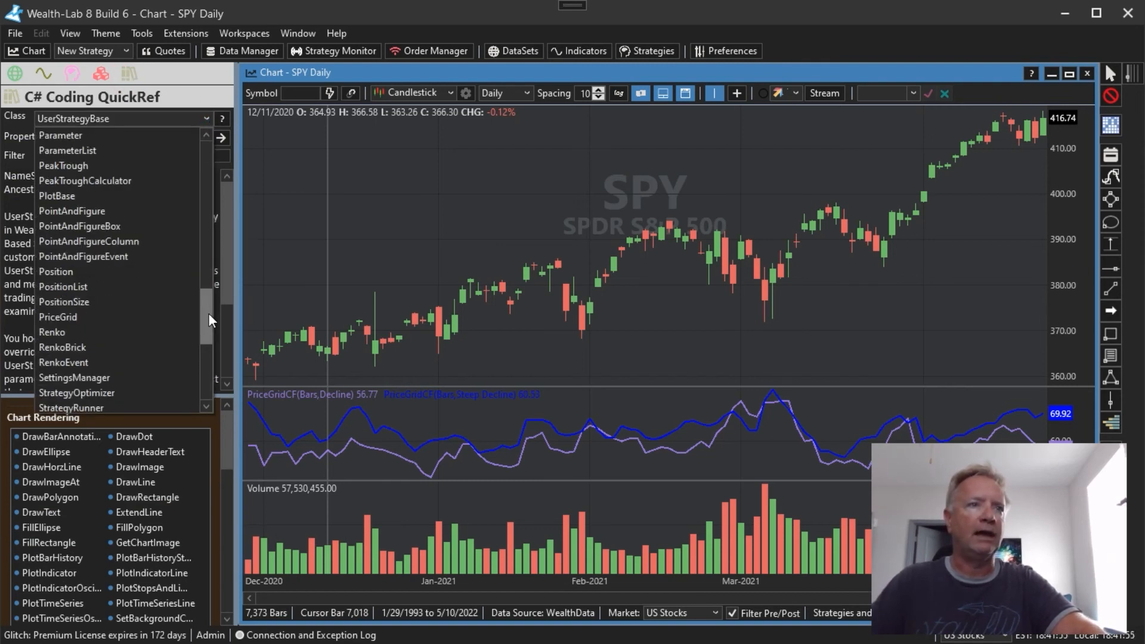
click(162, 321)
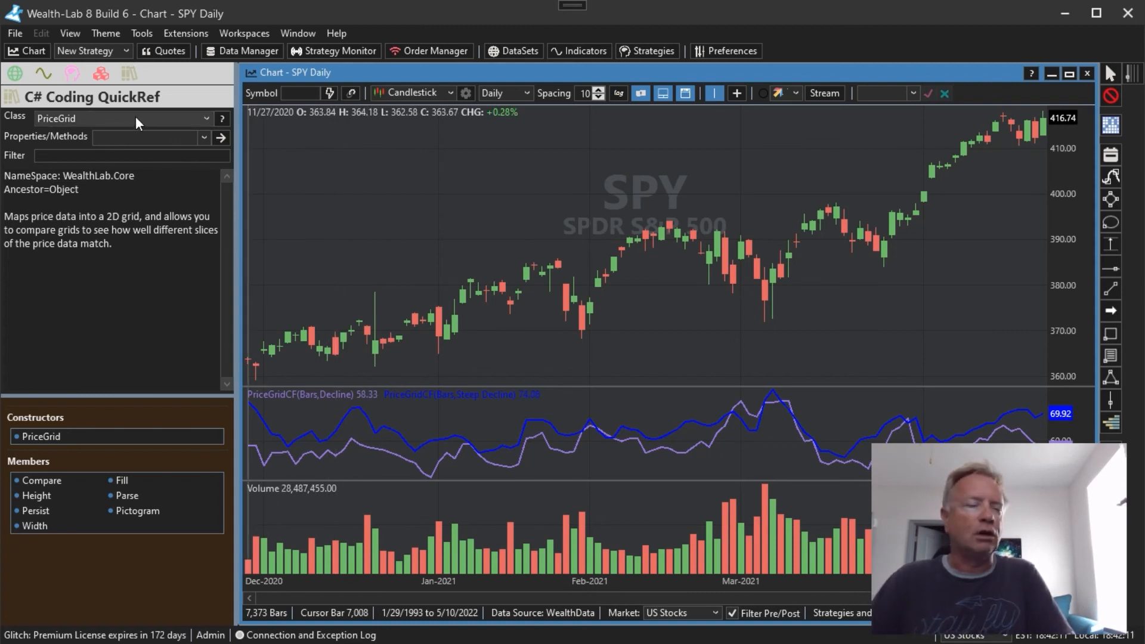
Show the PriceGrid class's Pictogram member and read through its example code to the end
click(41, 436)
click(60, 117)
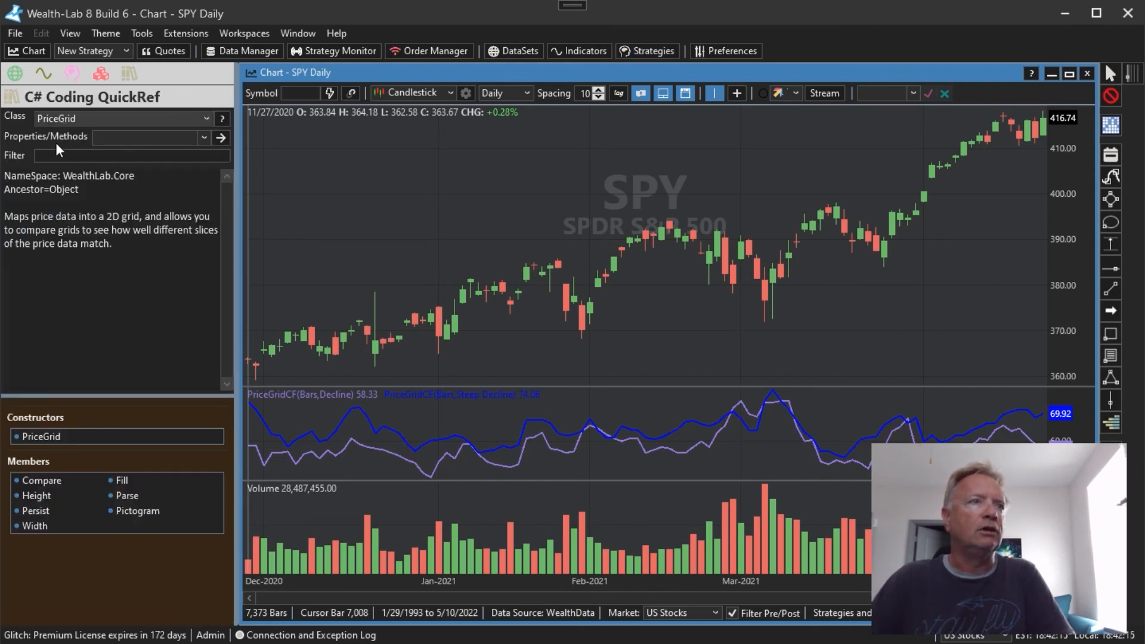
click(128, 514)
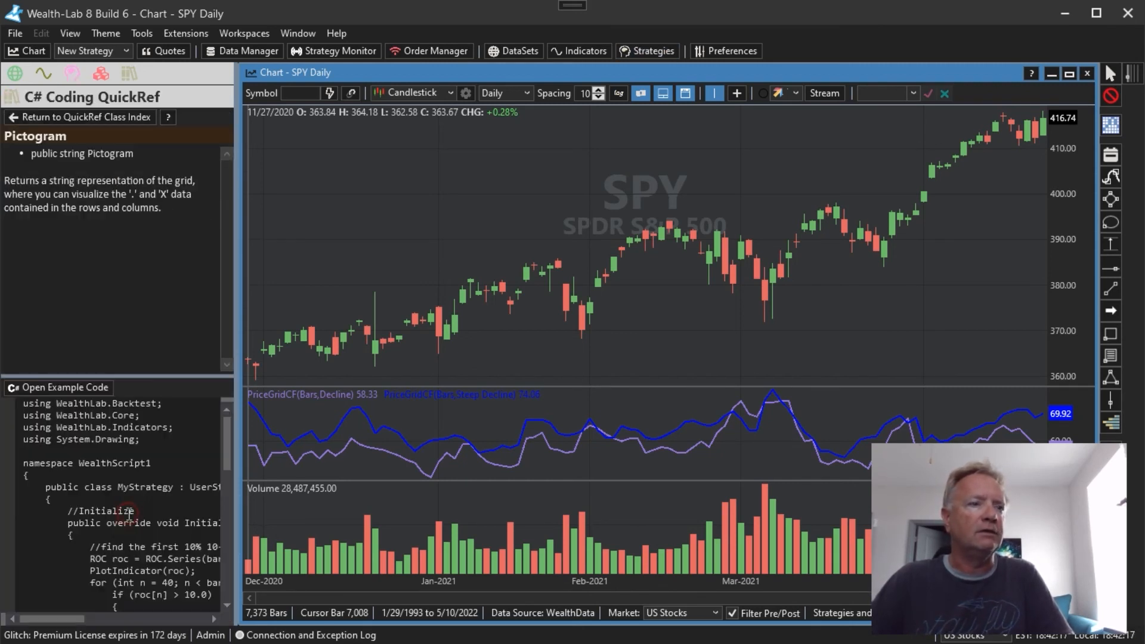
drag(231, 422, 227, 554)
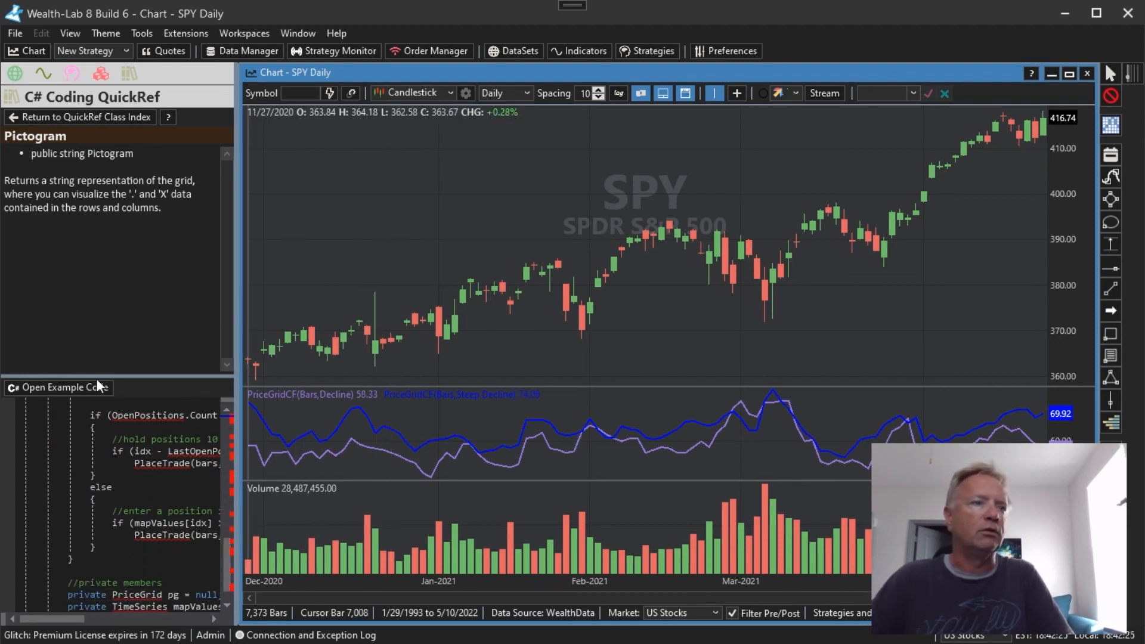
Open the Pictogram example code as a C# coded strategy and examine its SPY backtest chart back to about August 2021
click(81, 389)
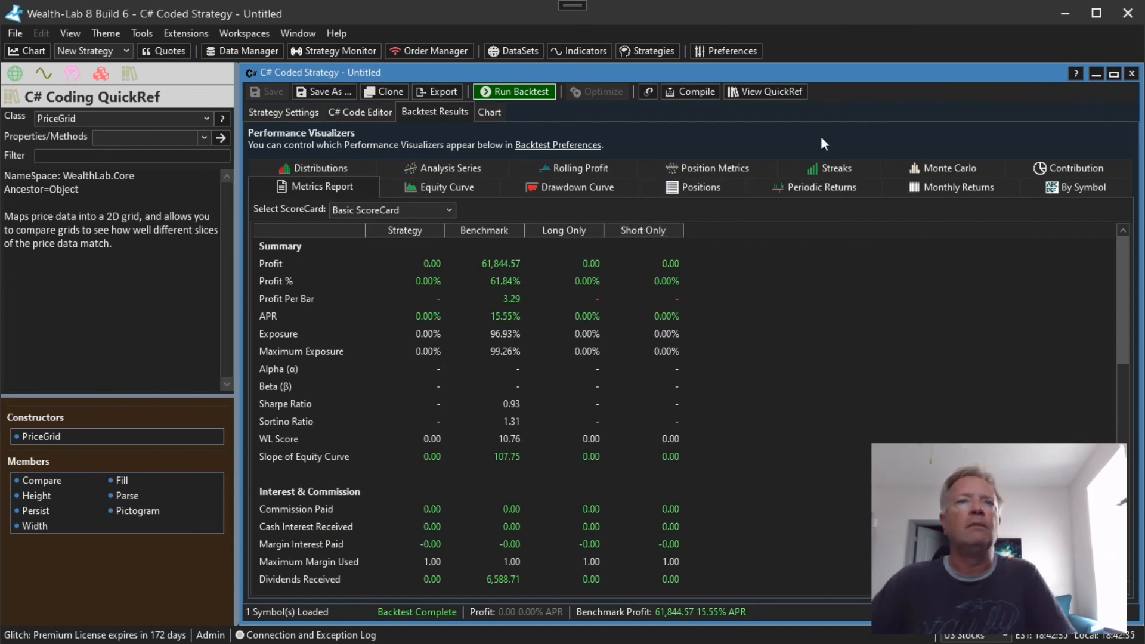
click(494, 112)
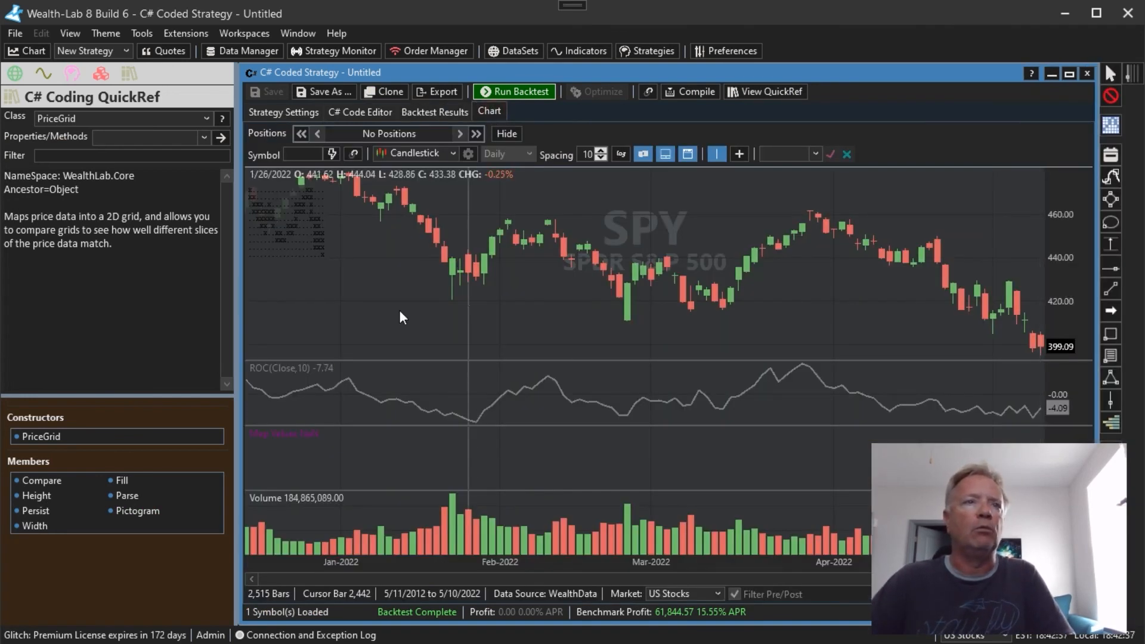
drag(754, 313, 289, 318)
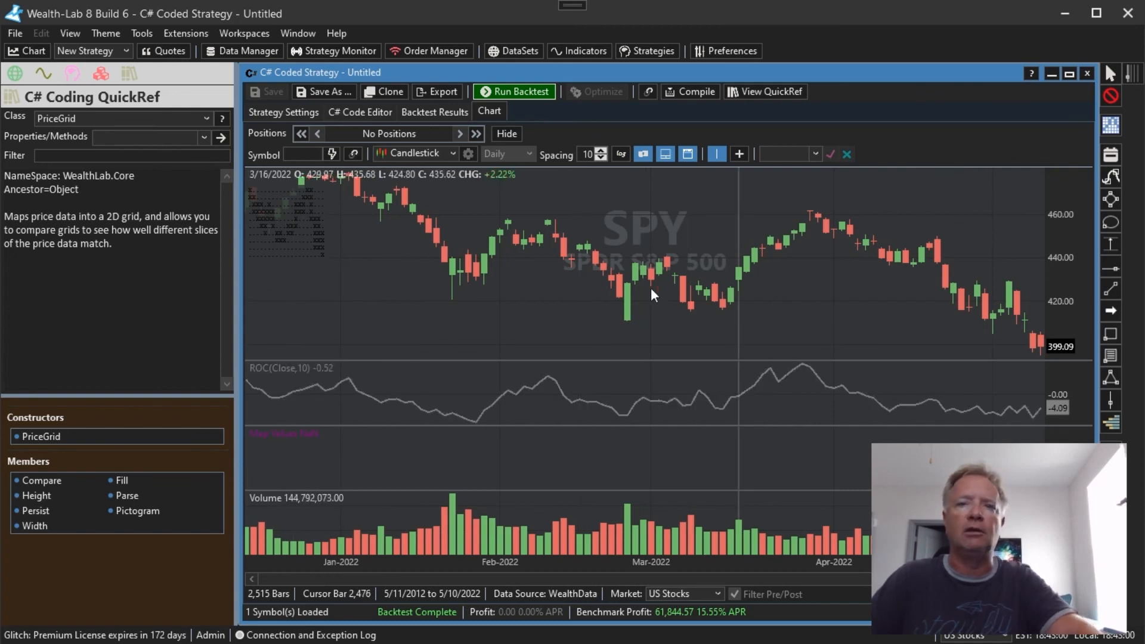
drag(602, 269, 1070, 269)
drag(491, 289, 907, 295)
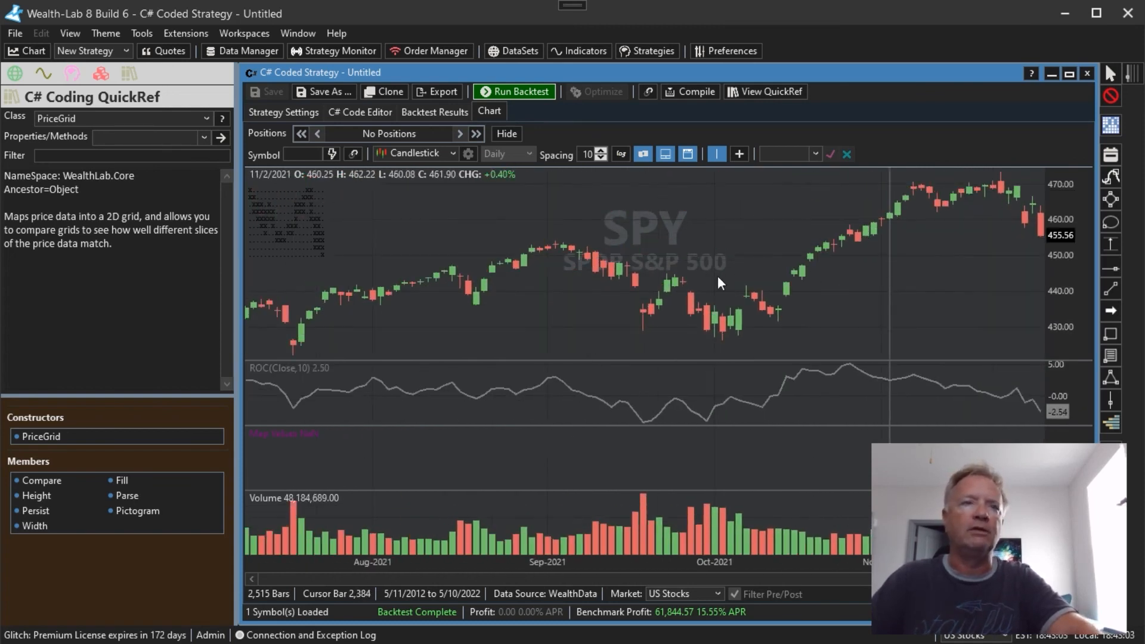
Show the strategy's C# code and read the Initialize method that builds the PriceGrid and plots the map values
click(385, 114)
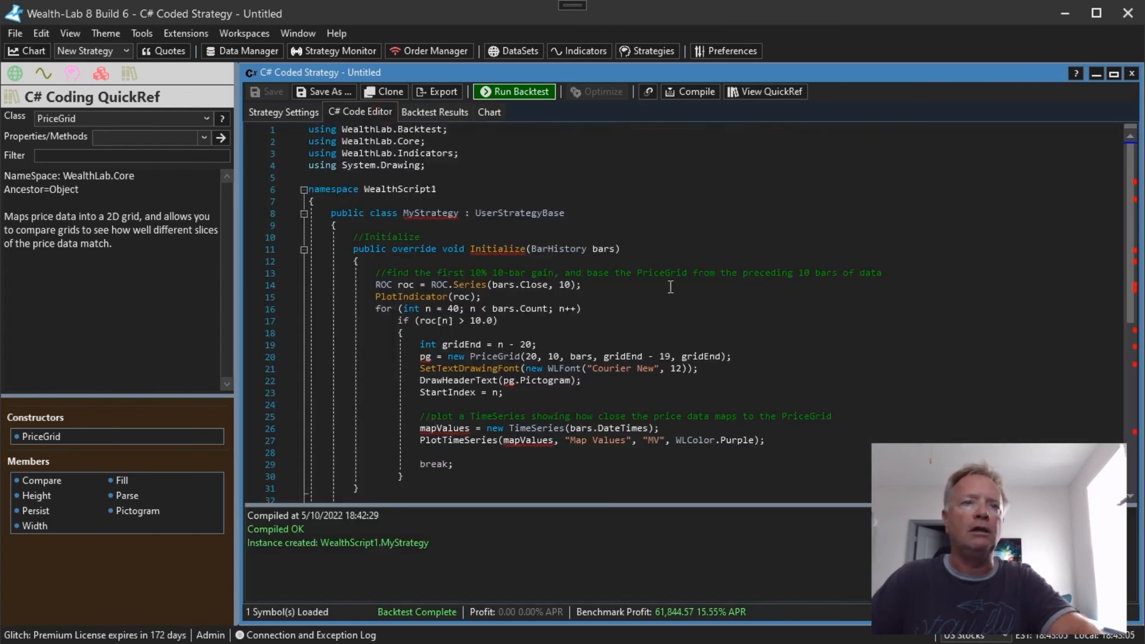
scroll(670, 287, down, 2)
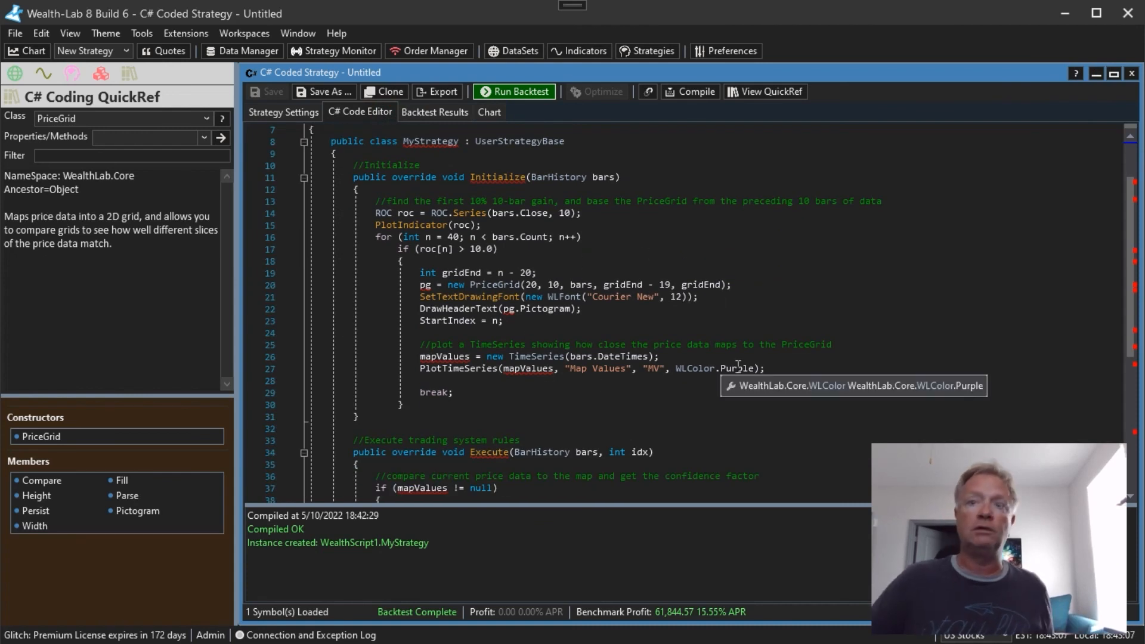